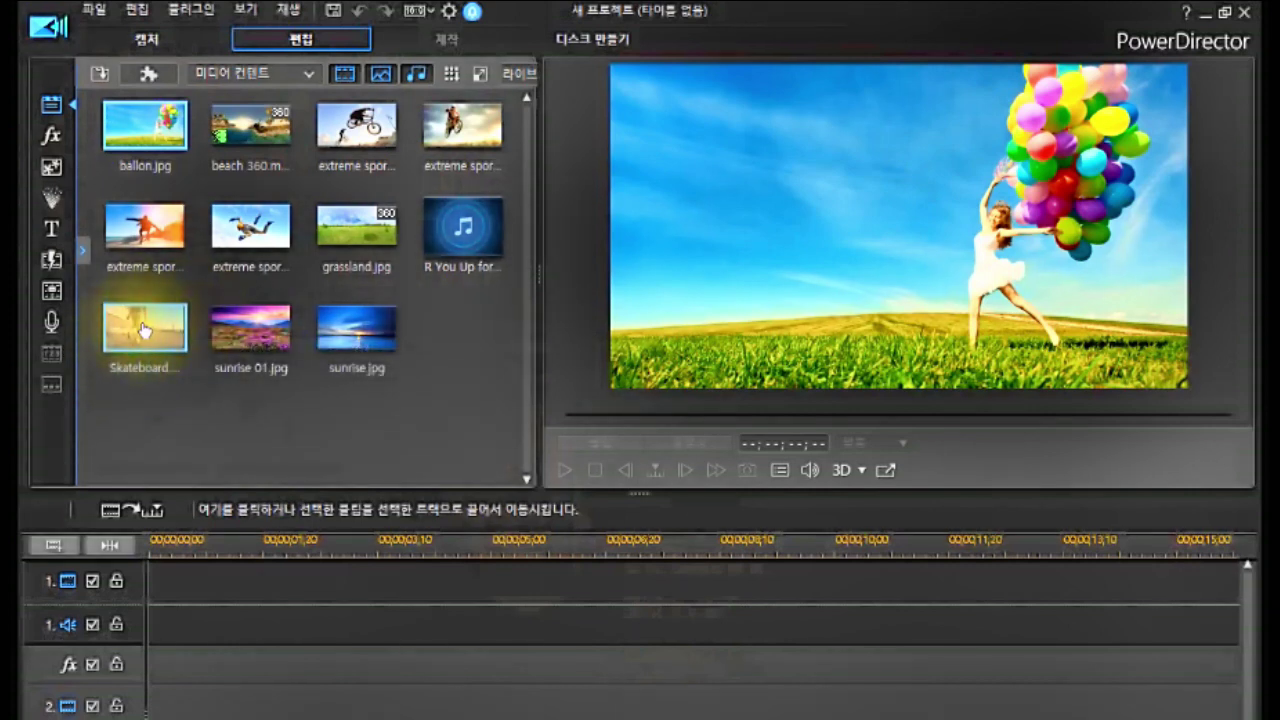
Place the Skateboard clip at the start of video track 1 and increase the track's height.
left_click_drag(143, 328, 133, 616)
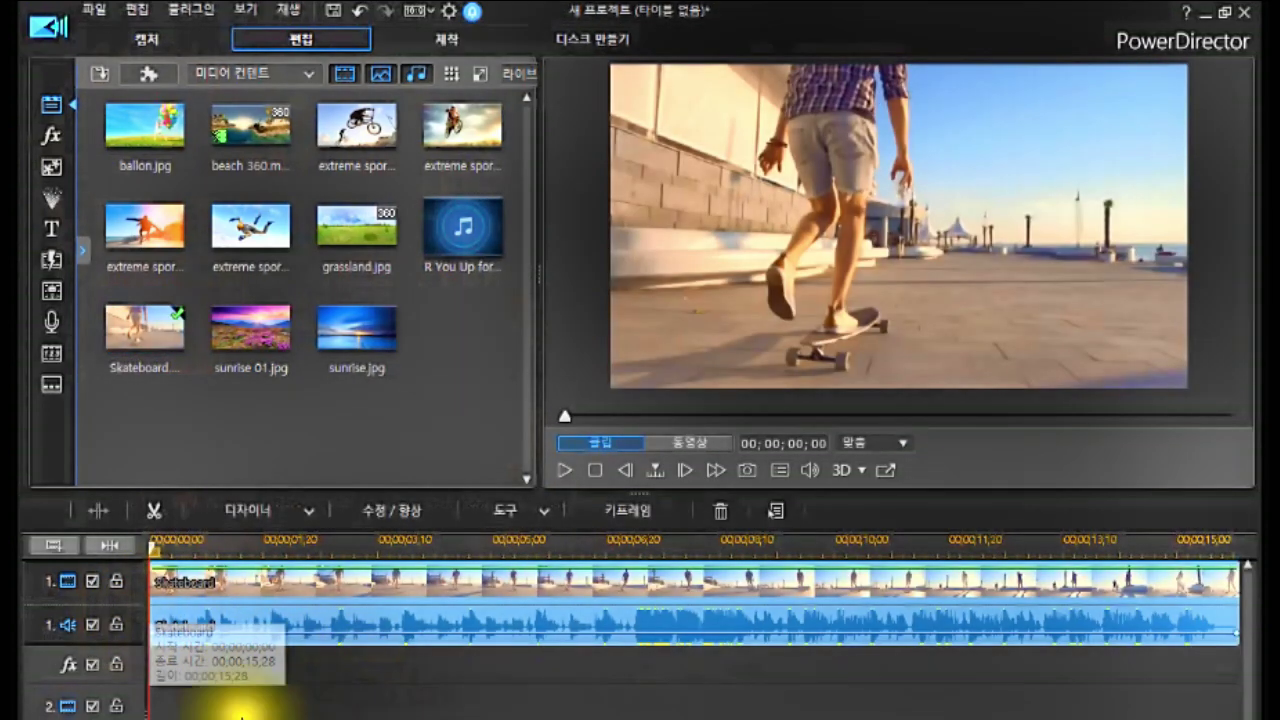
left_click(112, 547)
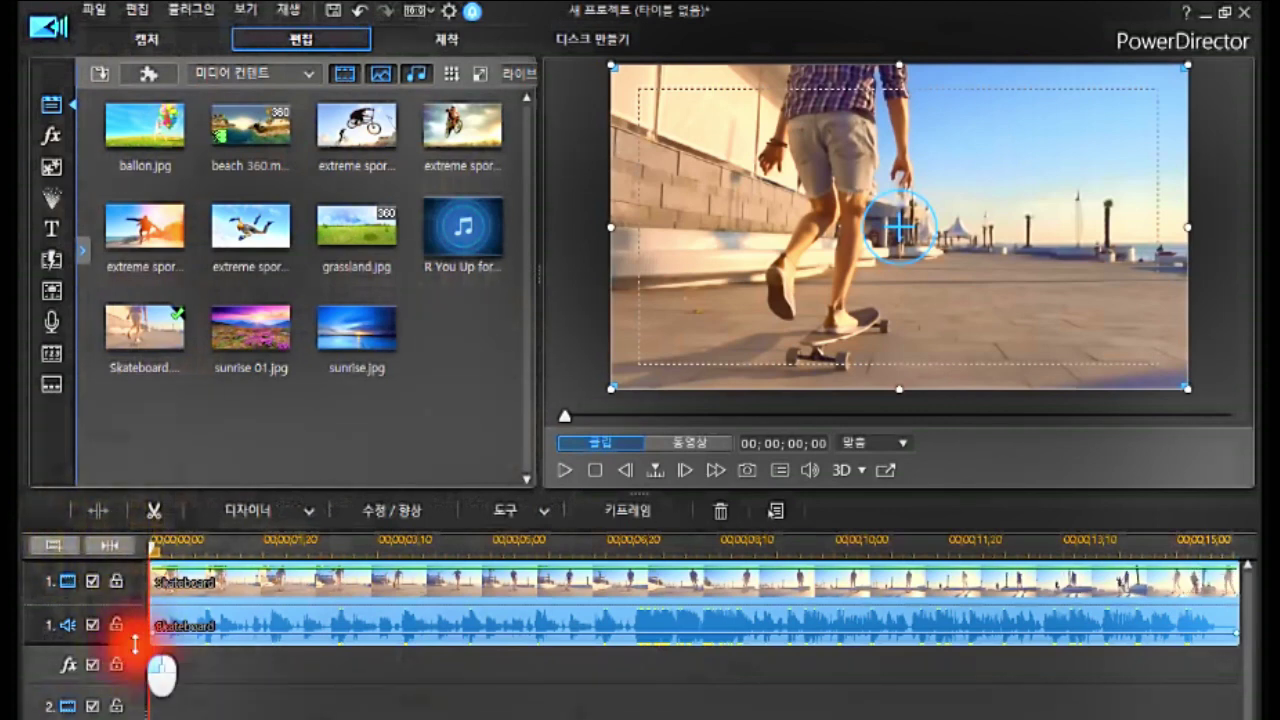
mouse_move(135, 642)
left_mouse_down()
mouse_move(130, 622)
mouse_move(128, 636)
left_mouse_up()
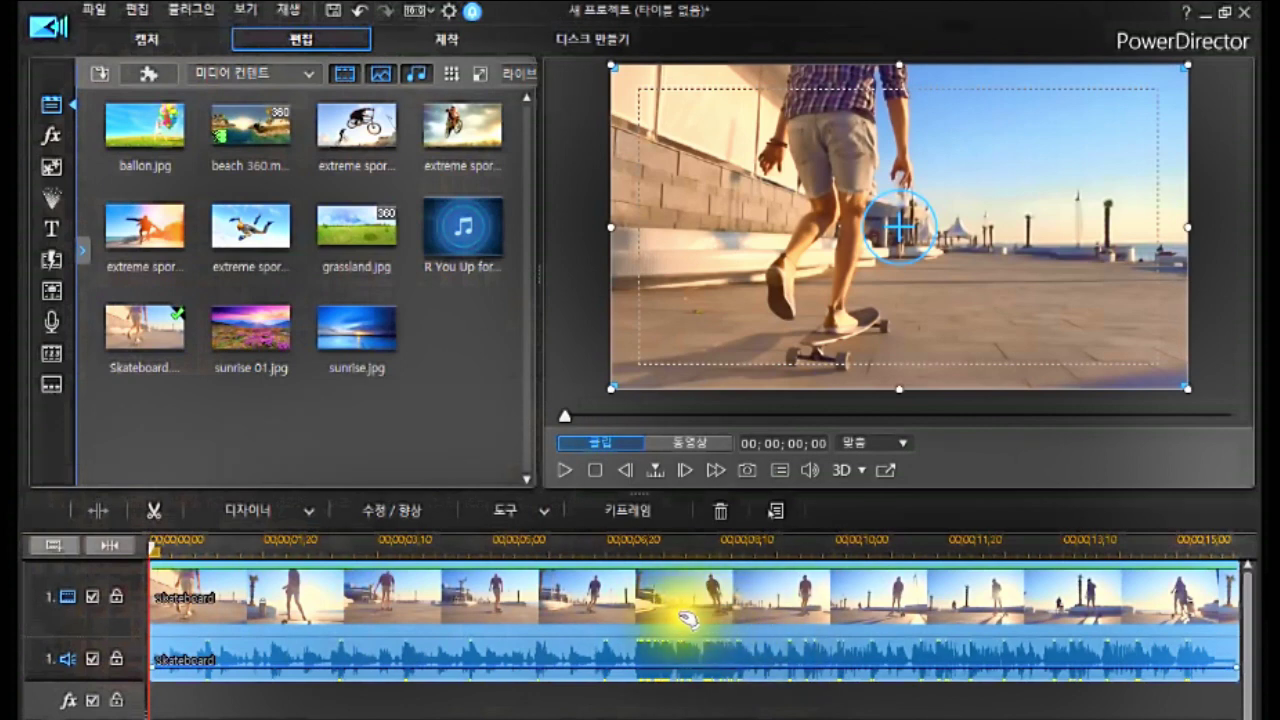
left_click(418, 598)
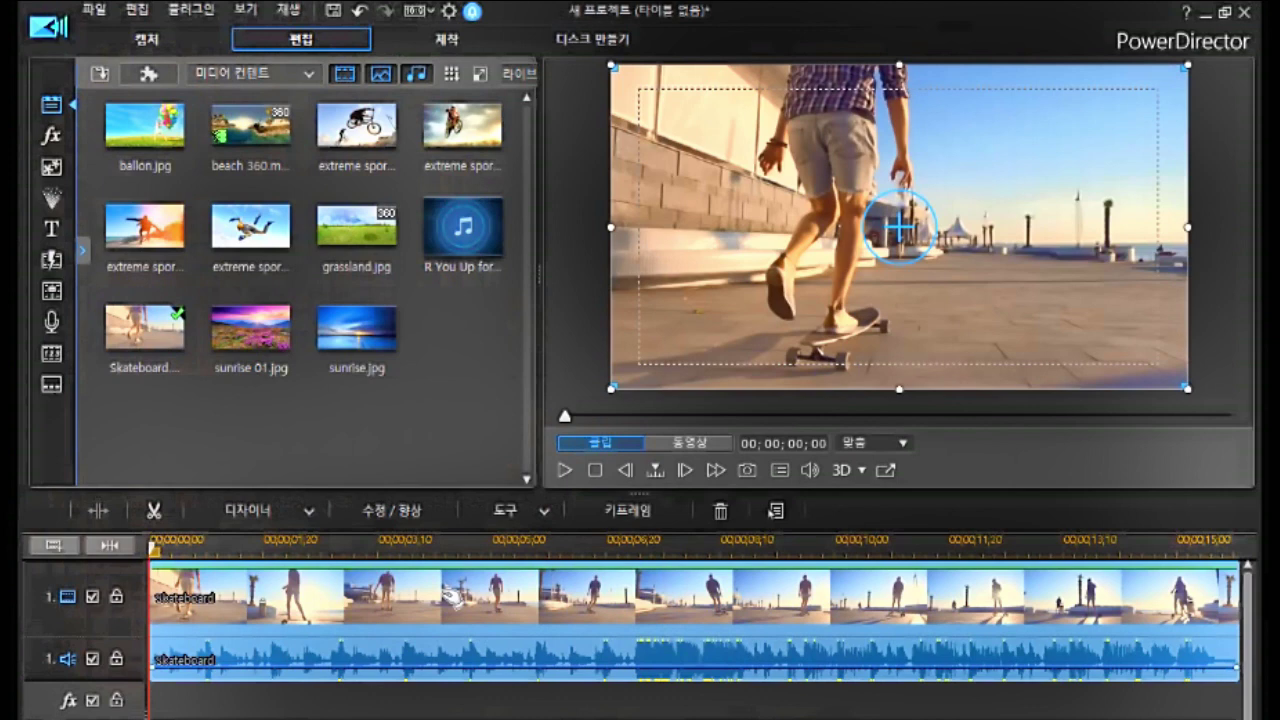
left_click(510, 511)
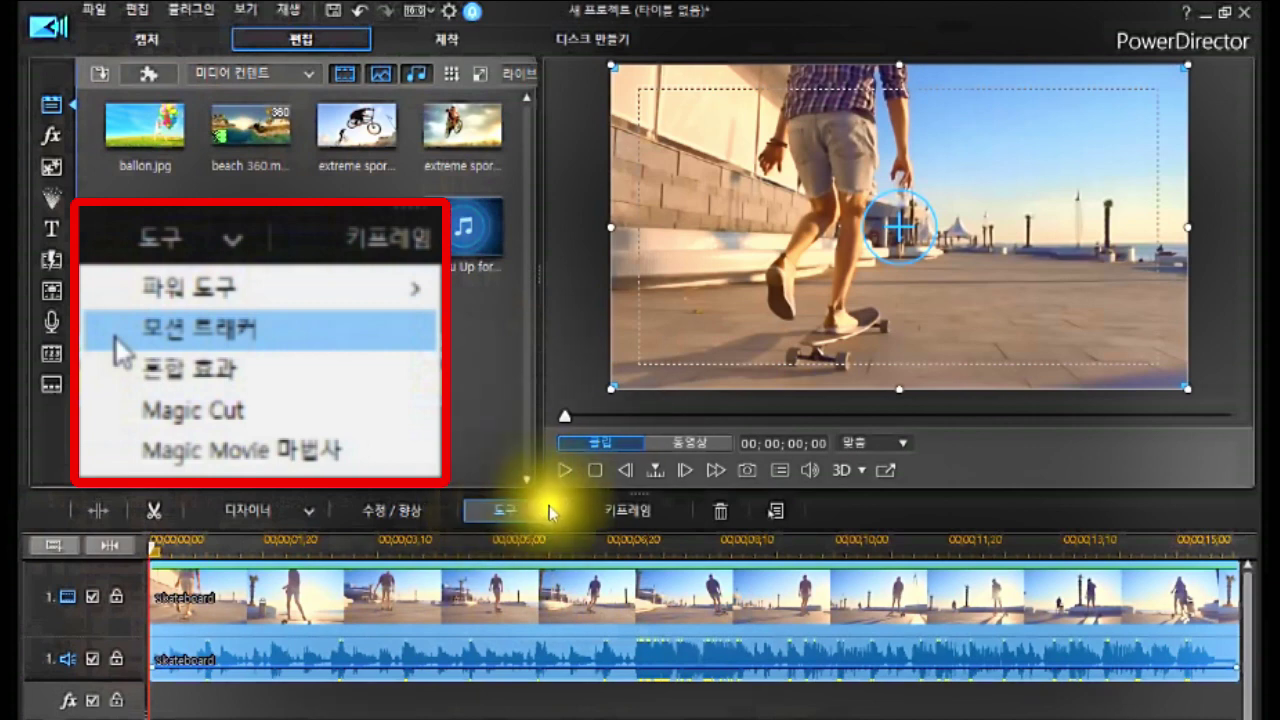
left_click(540, 512)
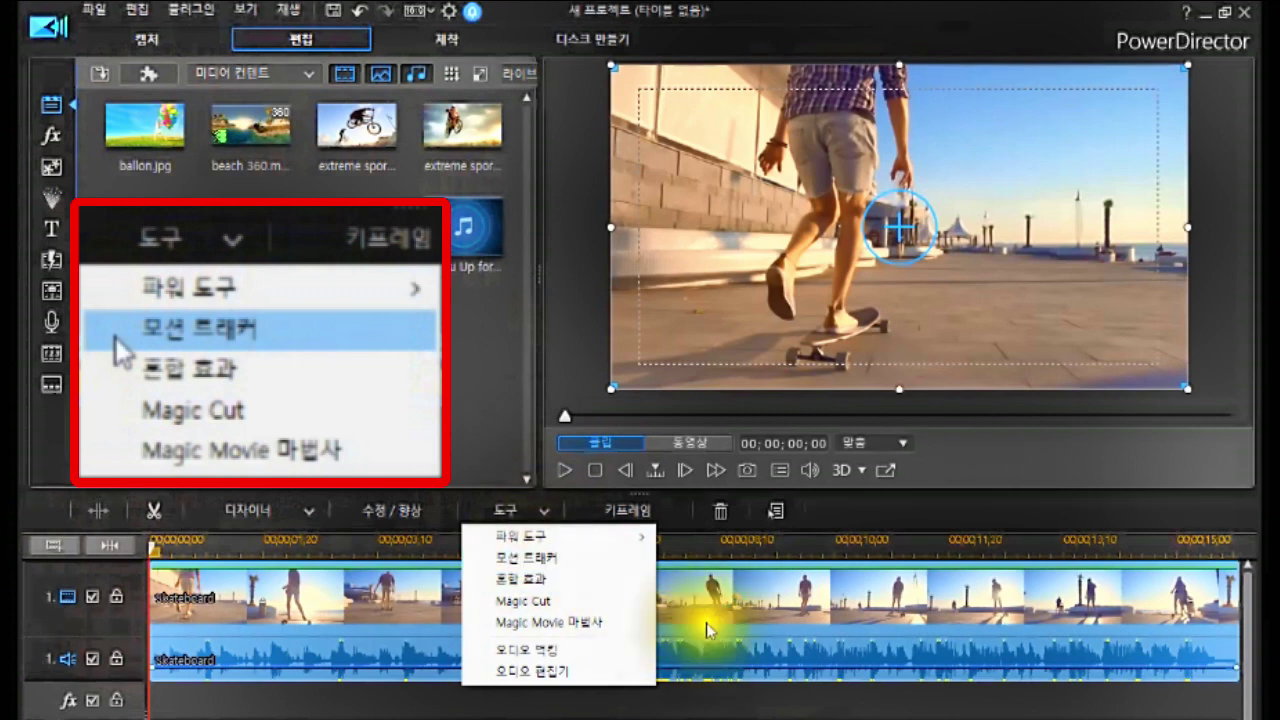
left_click(770, 660)
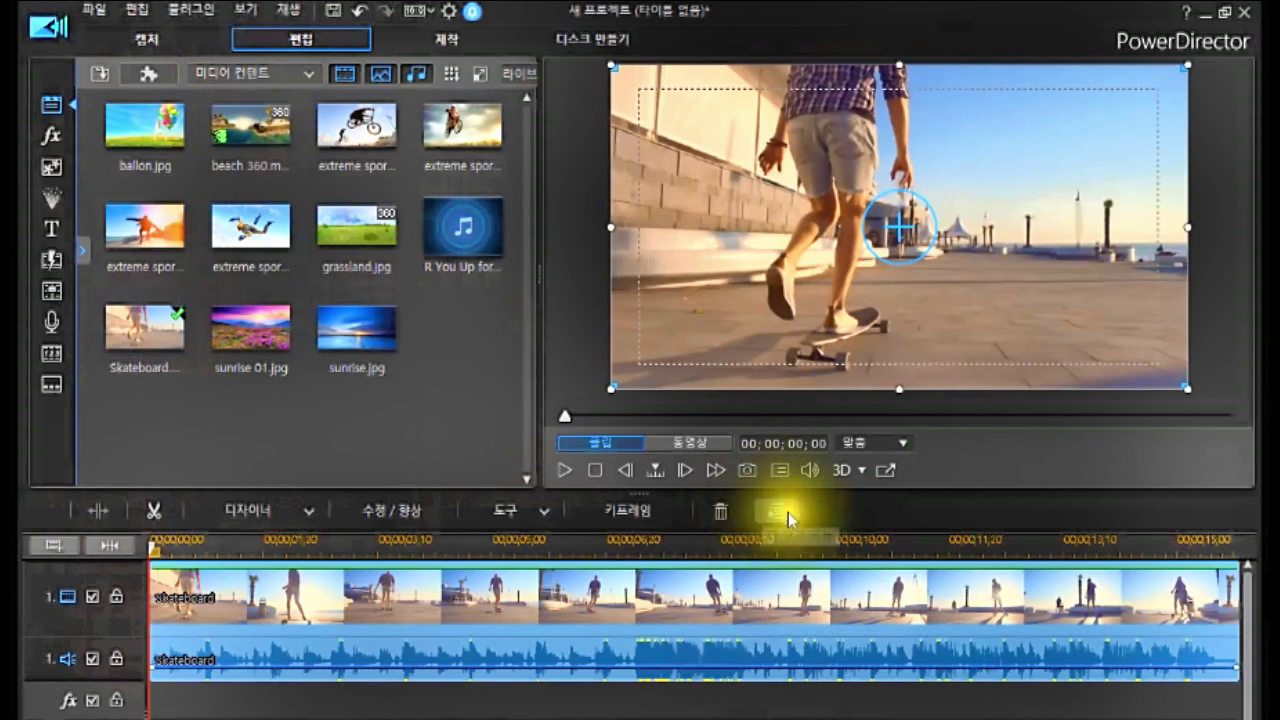
left_click(778, 512)
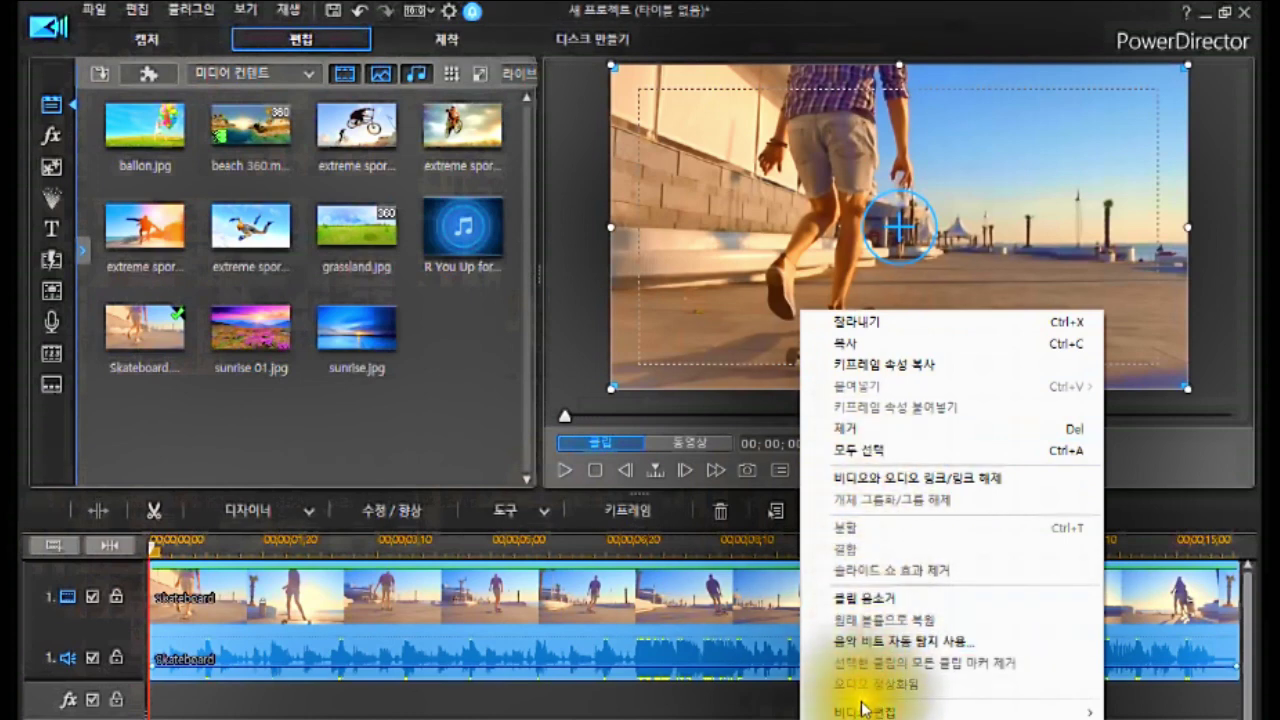
mouse_move(863, 710)
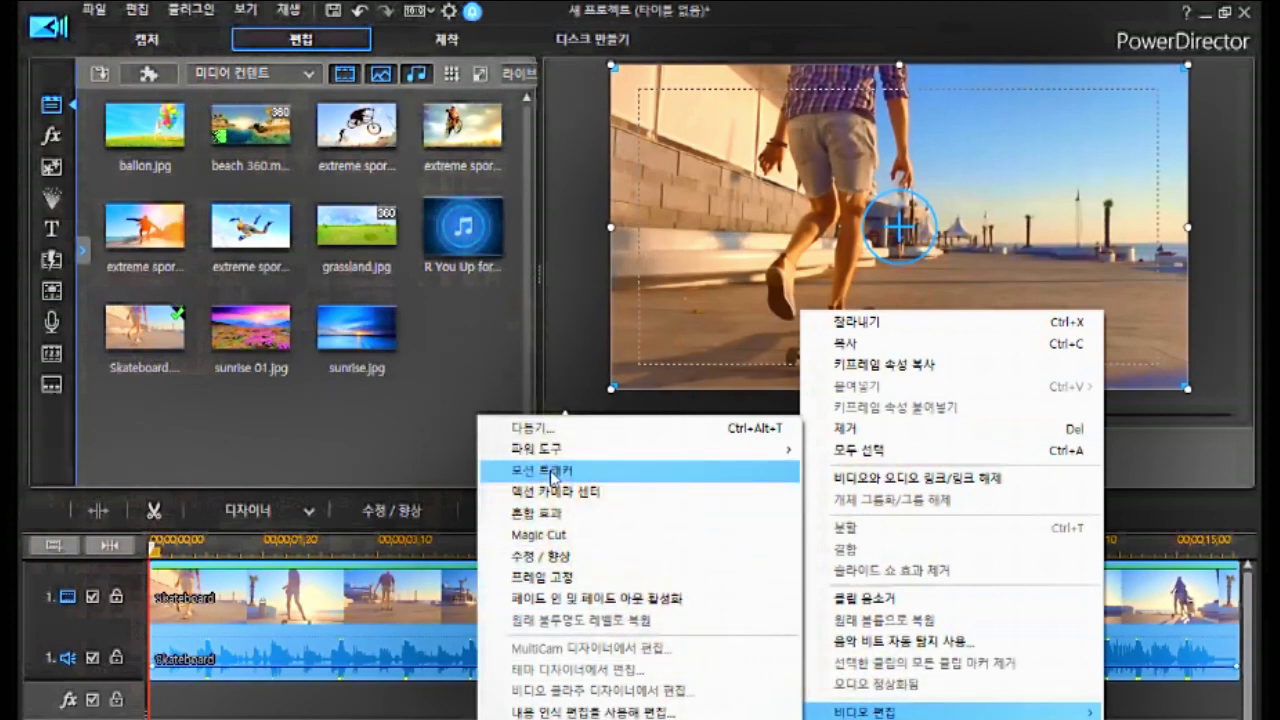
left_click(420, 705)
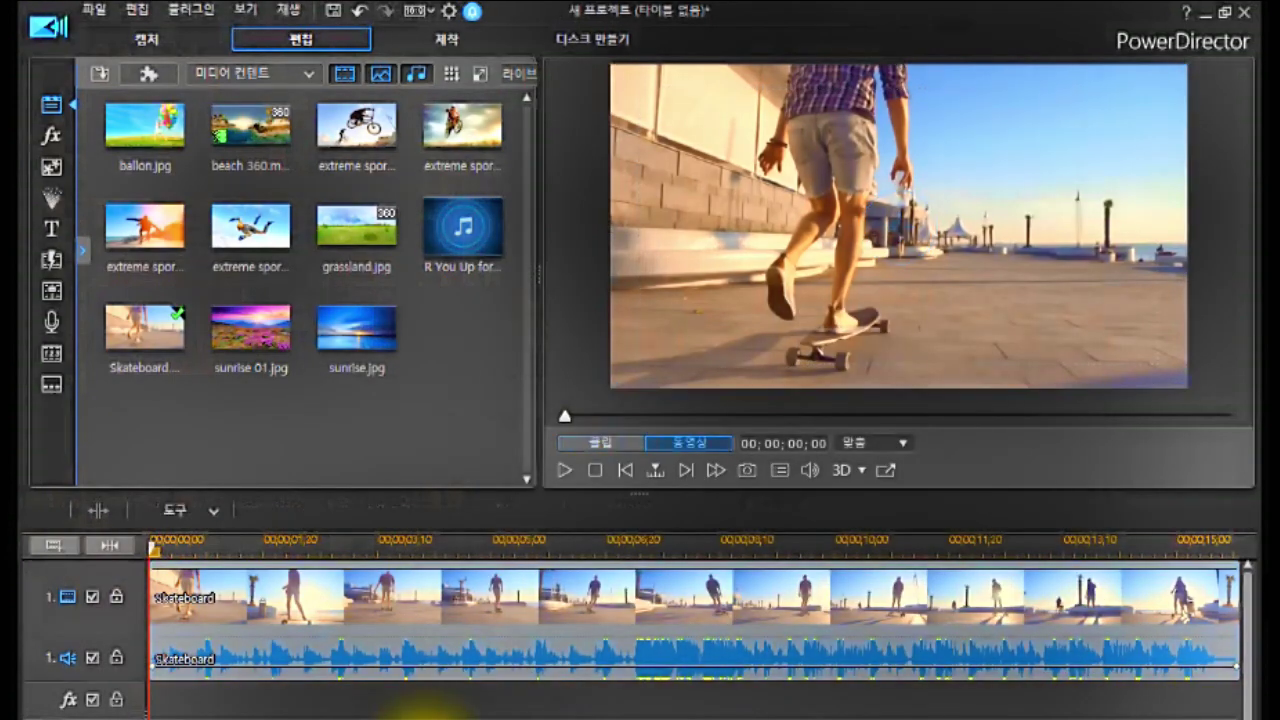
left_click(523, 597)
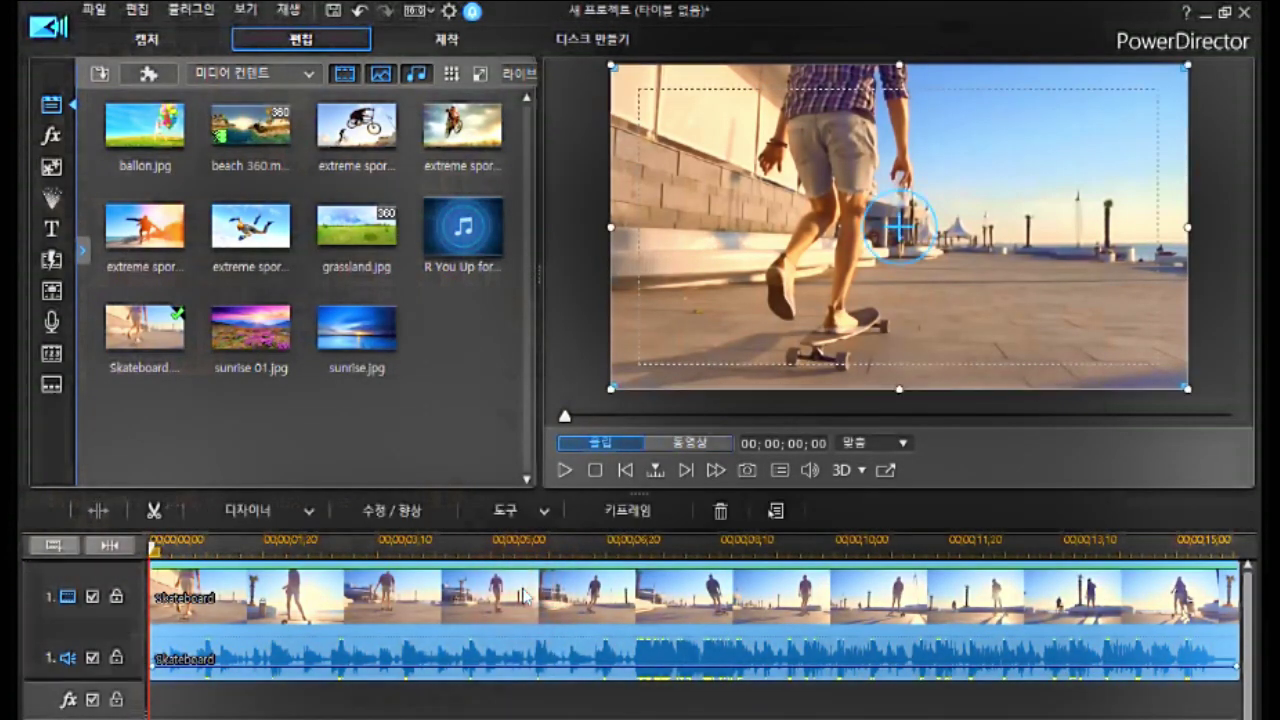
right_click(527, 594)
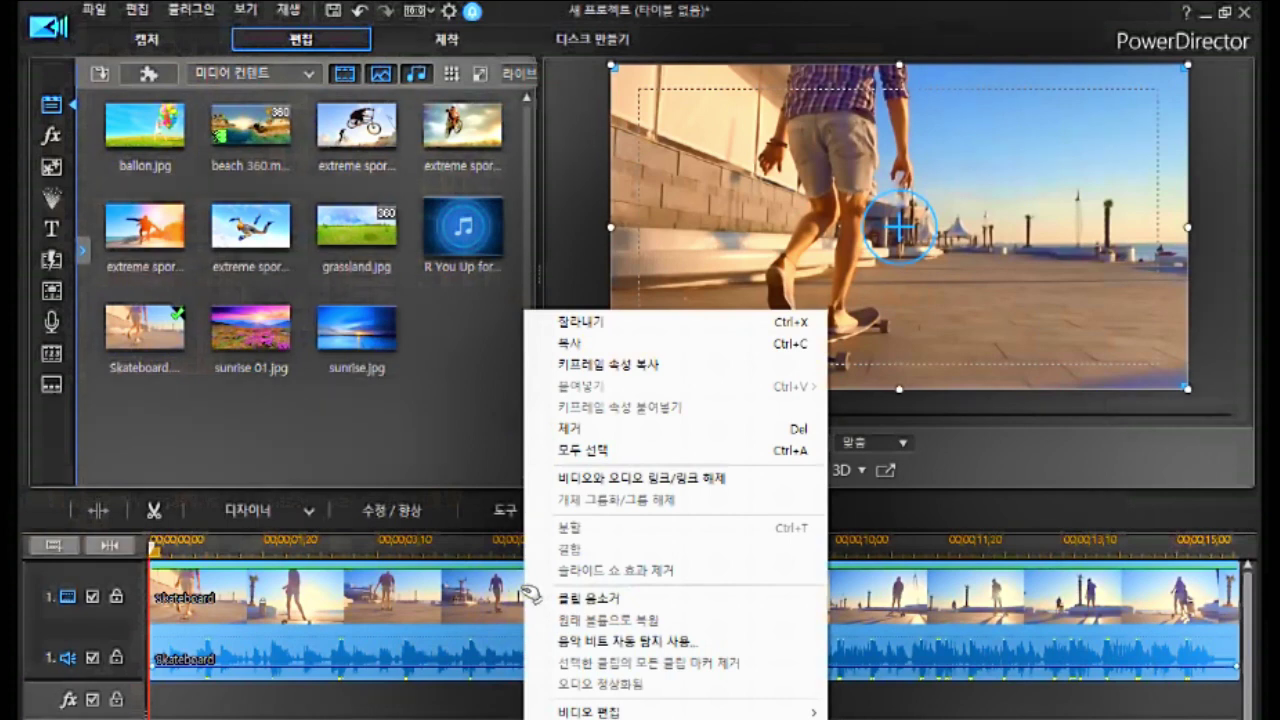
mouse_move(595, 712)
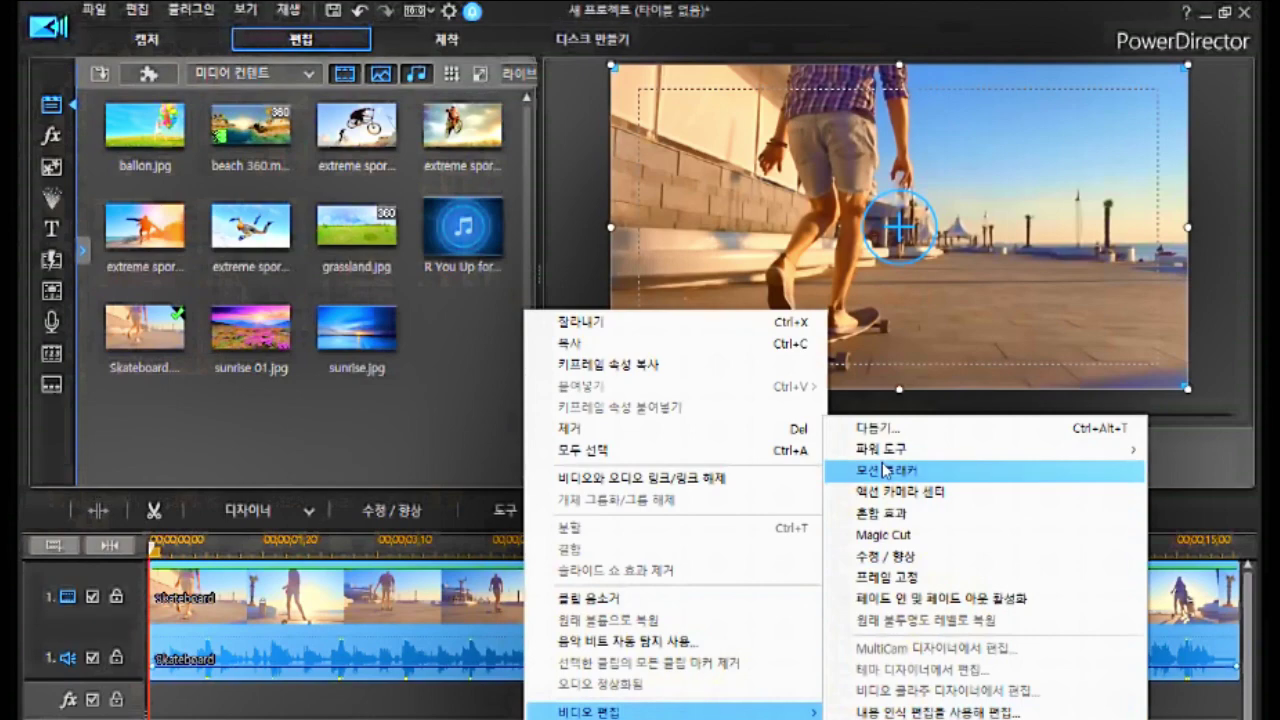
left_click(430, 700)
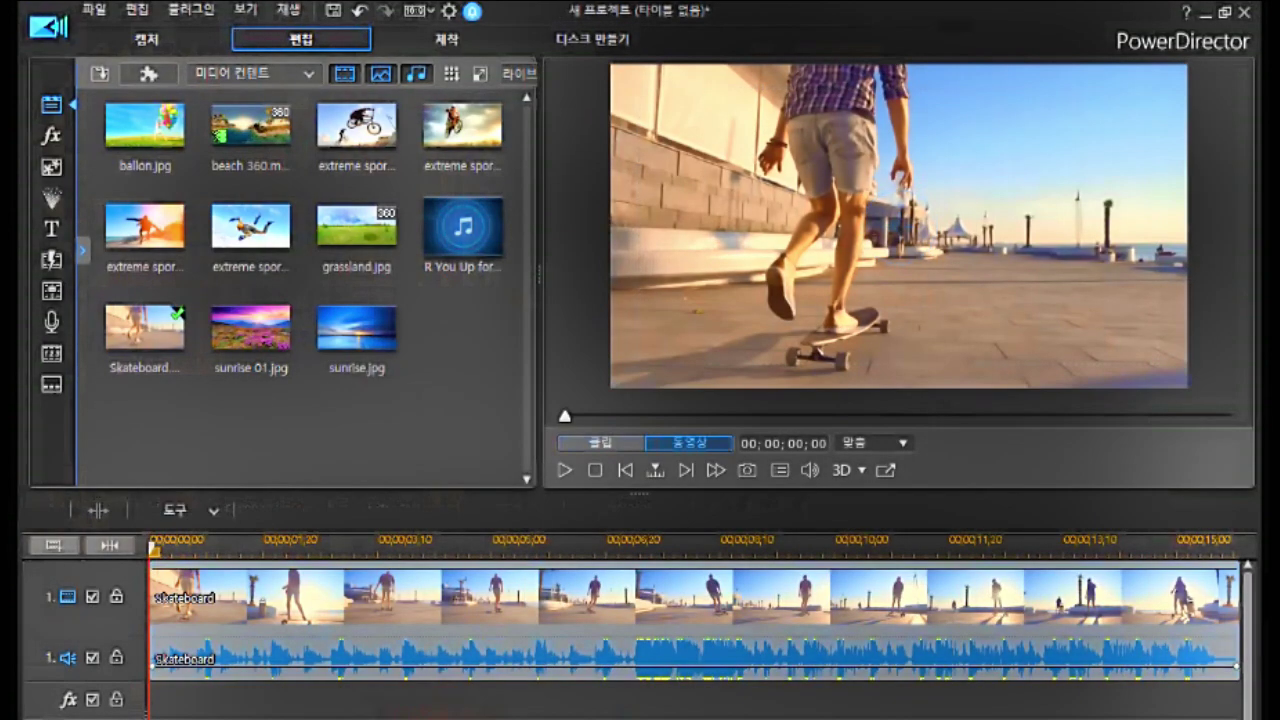
Open the Skateboard clip in the Motion Tracker, then move its window up and make it slightly taller.
left_click(444, 587)
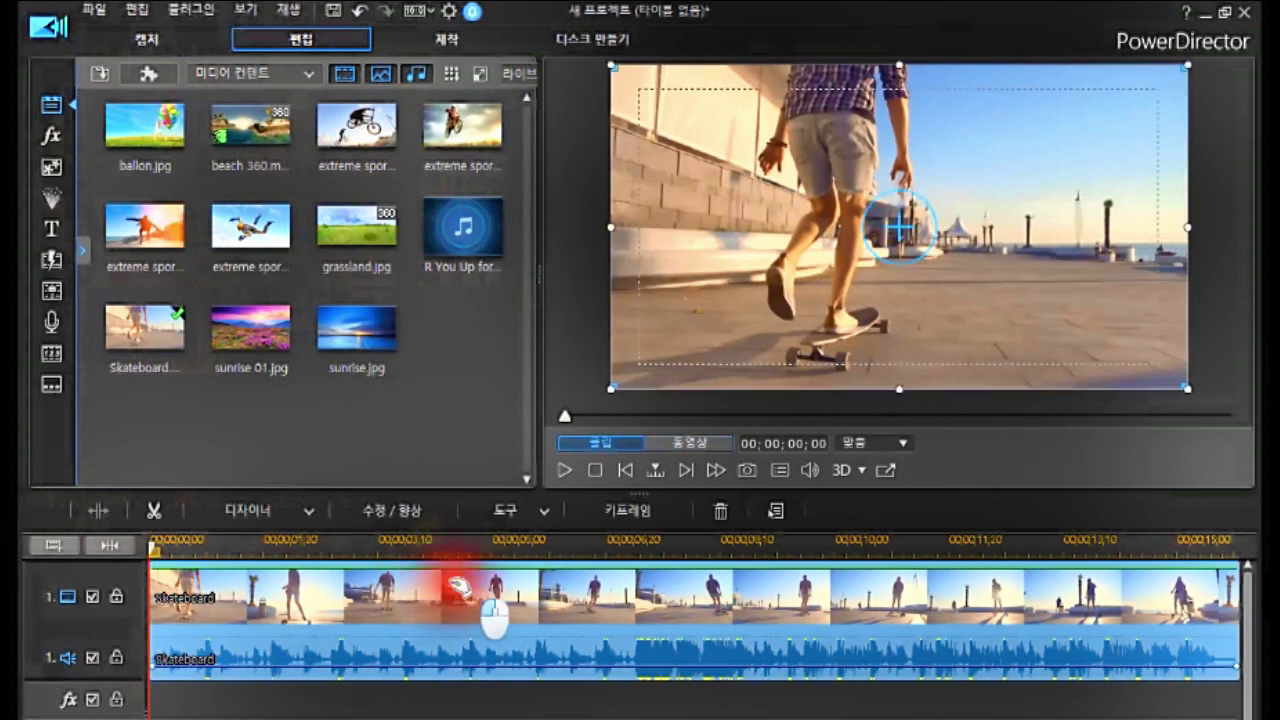
left_click(546, 516)
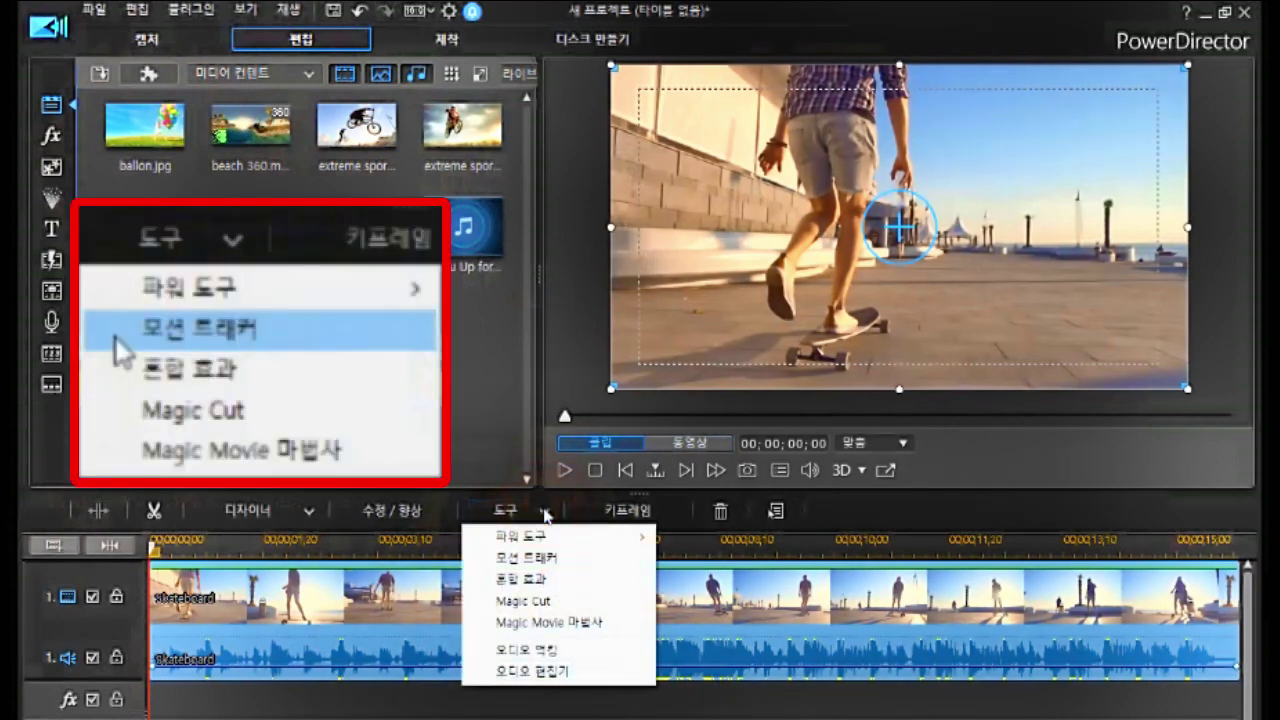
left_click(525, 560)
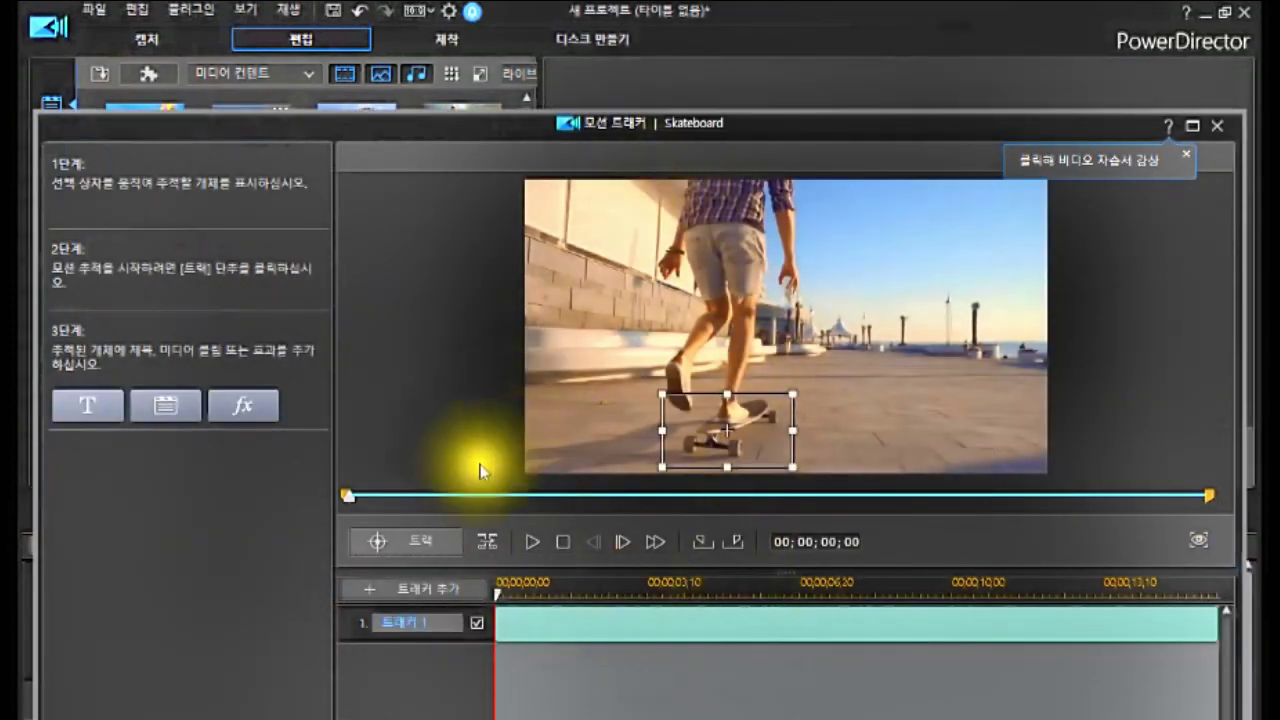
left_click_drag(688, 125, 681, 34)
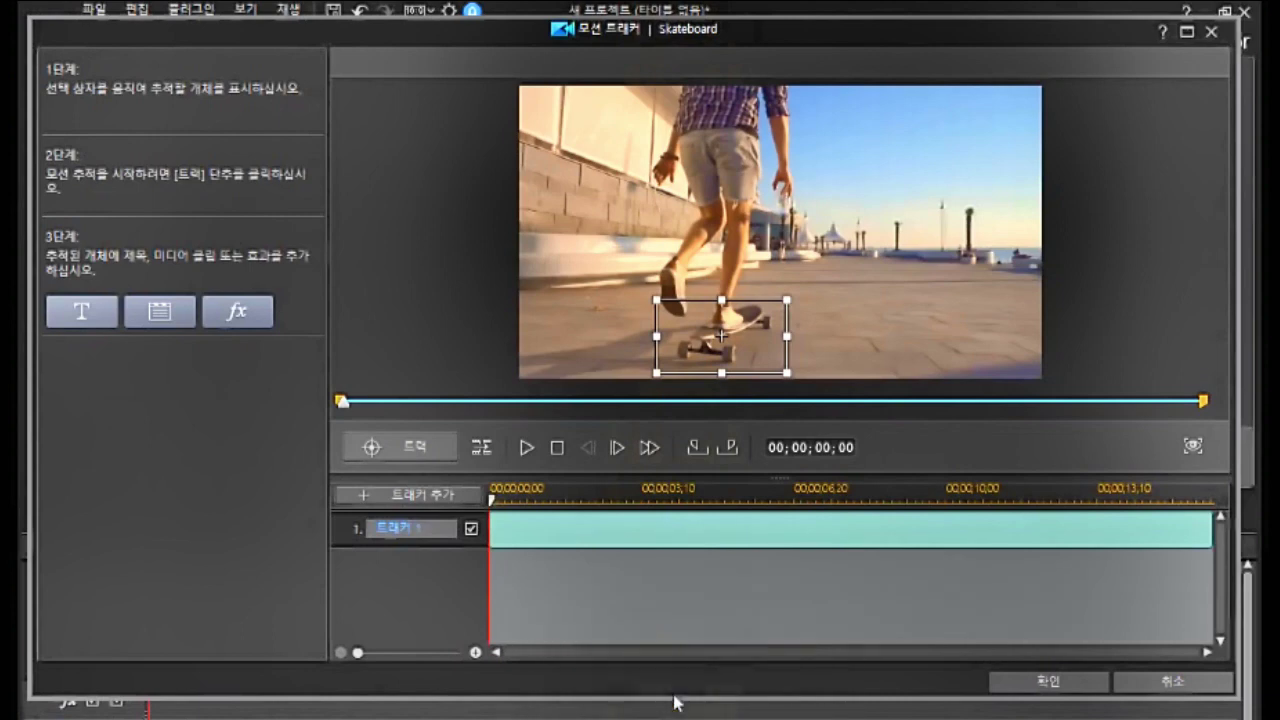
left_click_drag(675, 703, 678, 718)
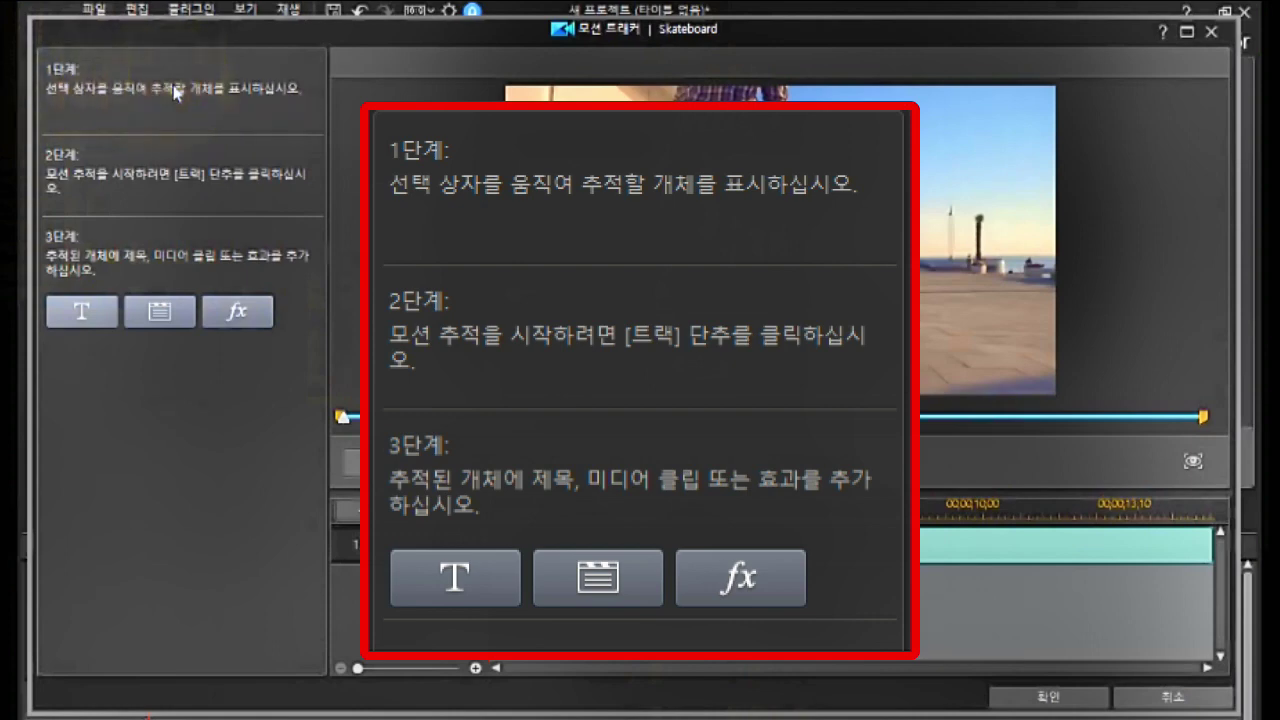
Move the tracking selection box over the skateboarder's hand and shorts and adjust its size around them.
left_click_drag(700, 336, 649, 168)
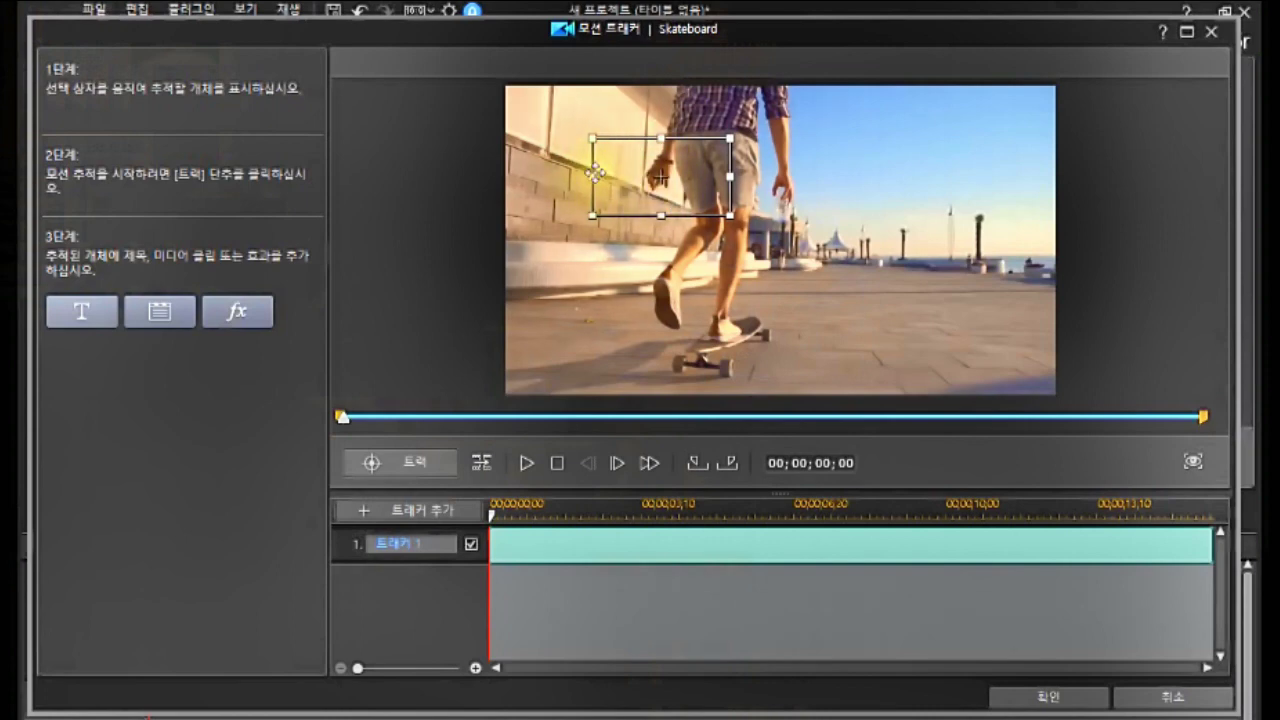
mouse_move(587, 133)
left_mouse_down()
mouse_move(590, 165)
mouse_move(572, 121)
mouse_move(604, 147)
mouse_move(588, 140)
left_mouse_up()
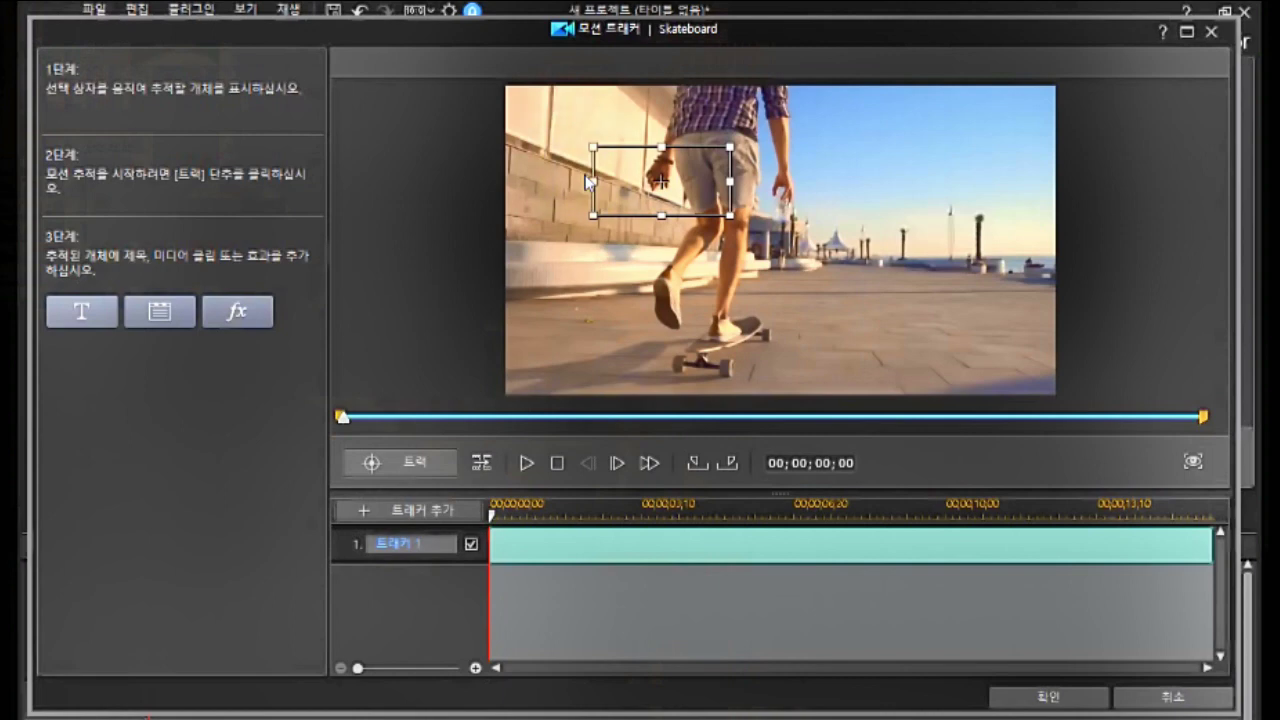
mouse_move(591, 178)
left_mouse_down()
mouse_move(574, 198)
mouse_move(607, 183)
left_mouse_up()
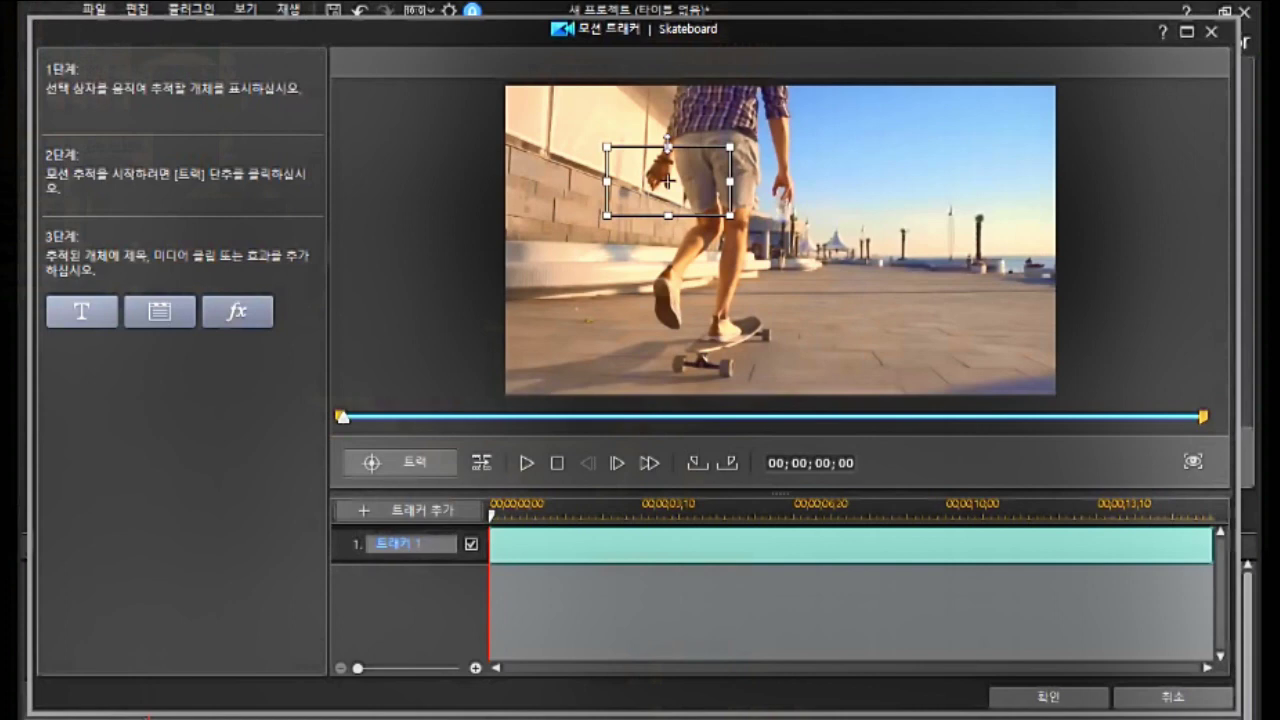
left_click_drag(656, 147, 655, 134)
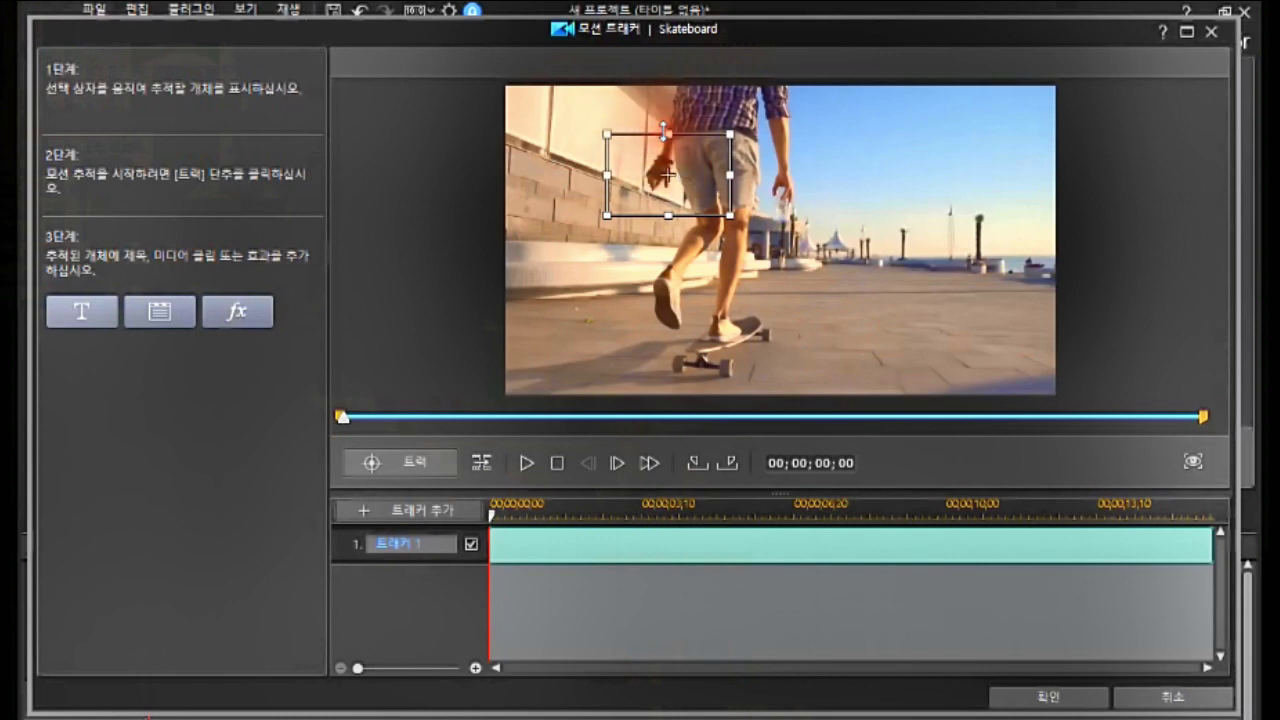
mouse_move(600, 130)
left_mouse_down()
mouse_move(642, 160)
mouse_move(578, 134)
mouse_move(612, 162)
mouse_move(596, 146)
left_mouse_up()
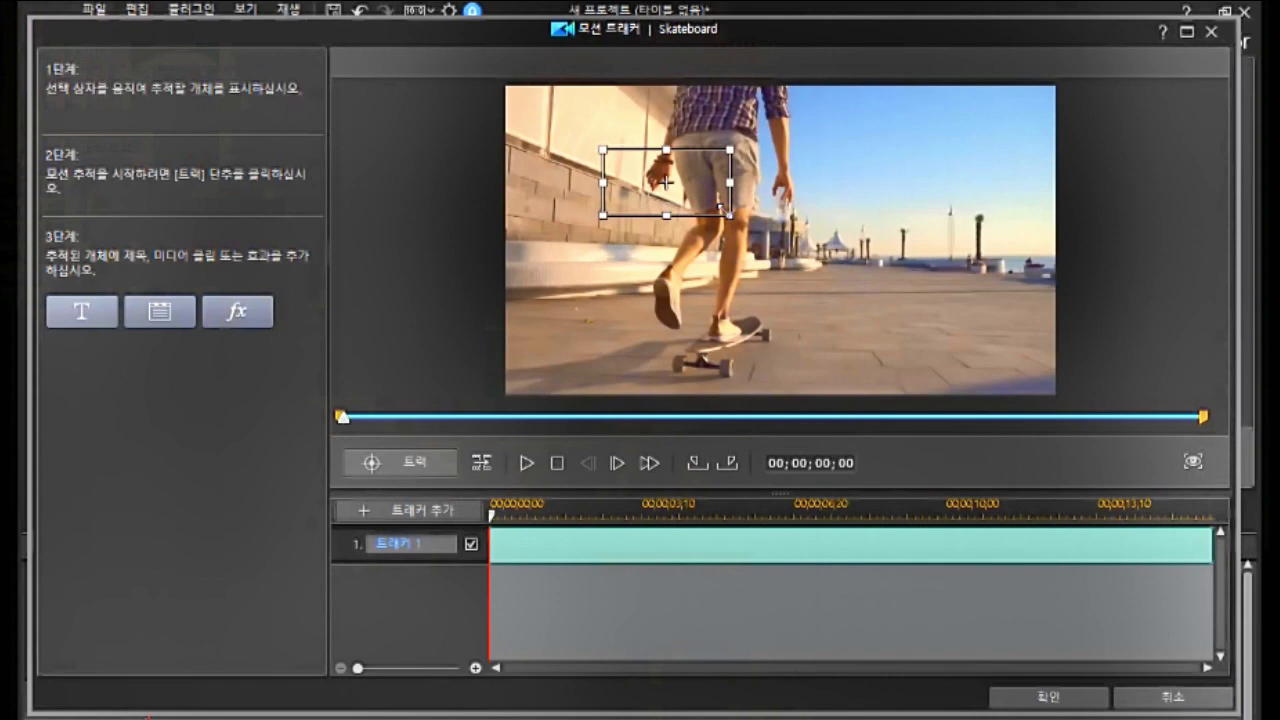
mouse_move(730, 215)
left_mouse_down()
mouse_move(769, 251)
mouse_move(737, 245)
mouse_move(783, 284)
mouse_move(730, 217)
left_mouse_up()
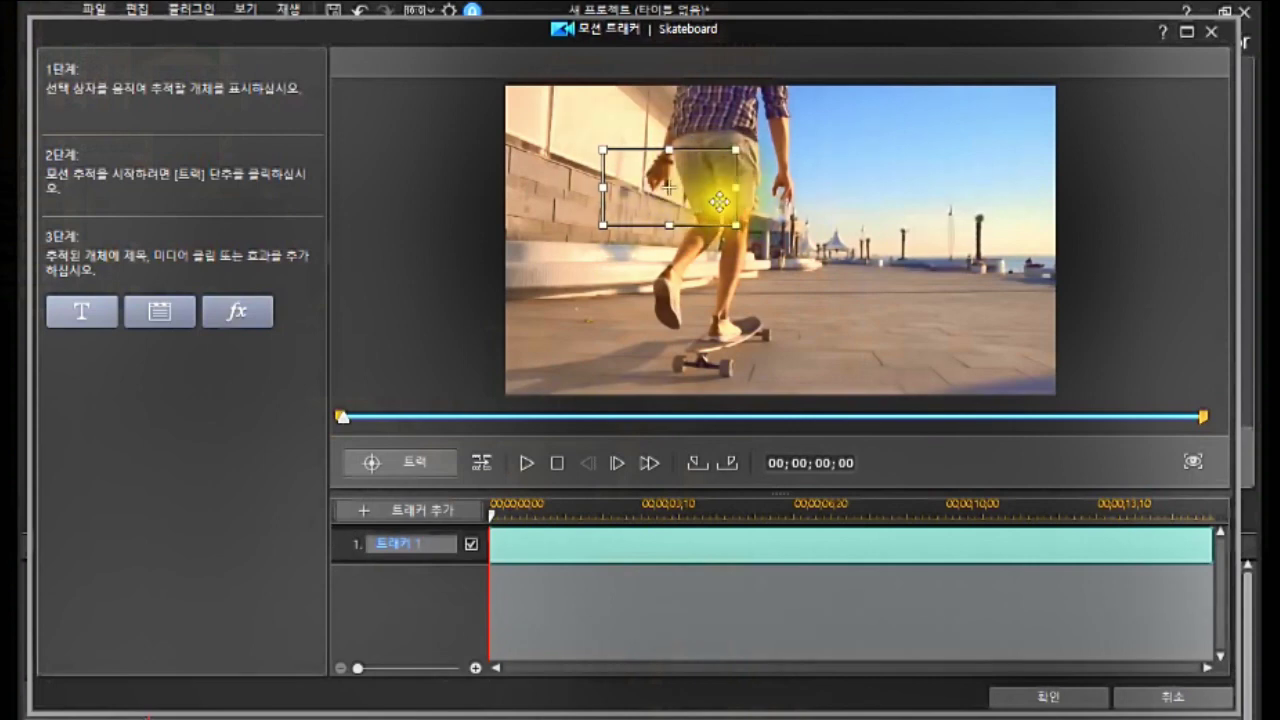
left_click_drag(660, 186, 651, 177)
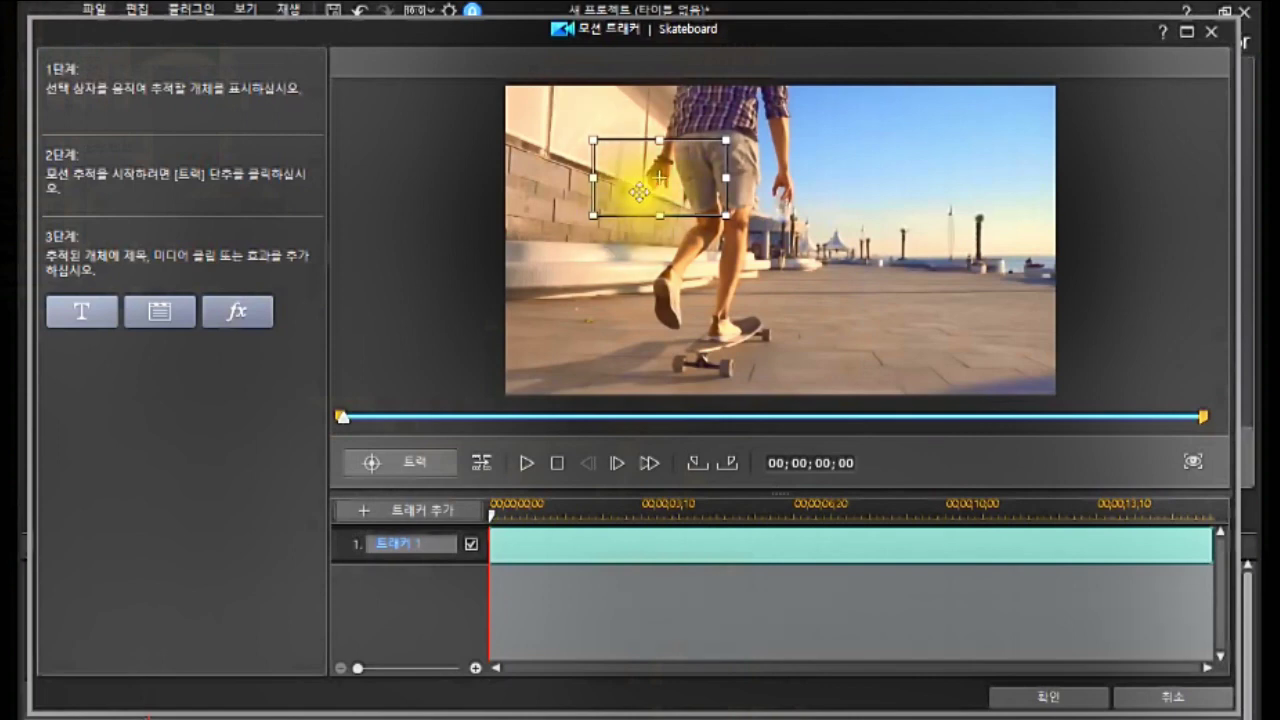
Place the tracking selection box around the skateboard and feet, and track its motion through the clip.
left_click_drag(664, 181, 722, 344)
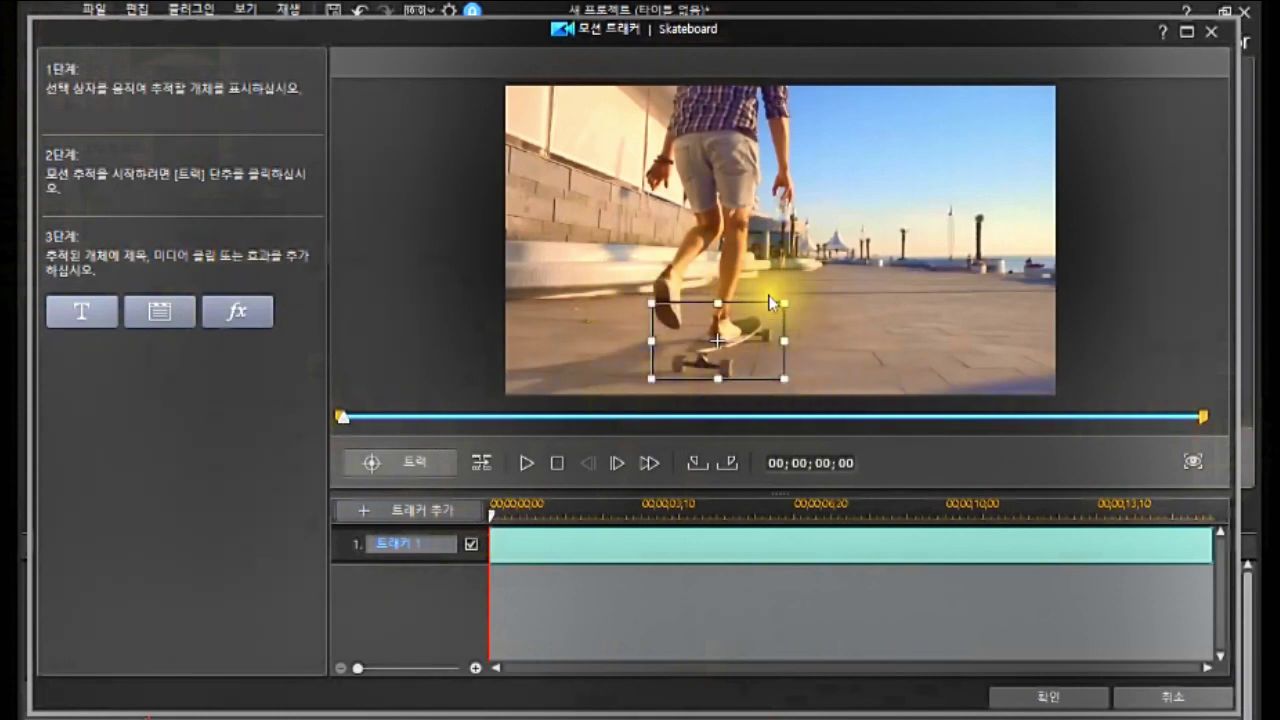
left_click(709, 339)
left_click(709, 339)
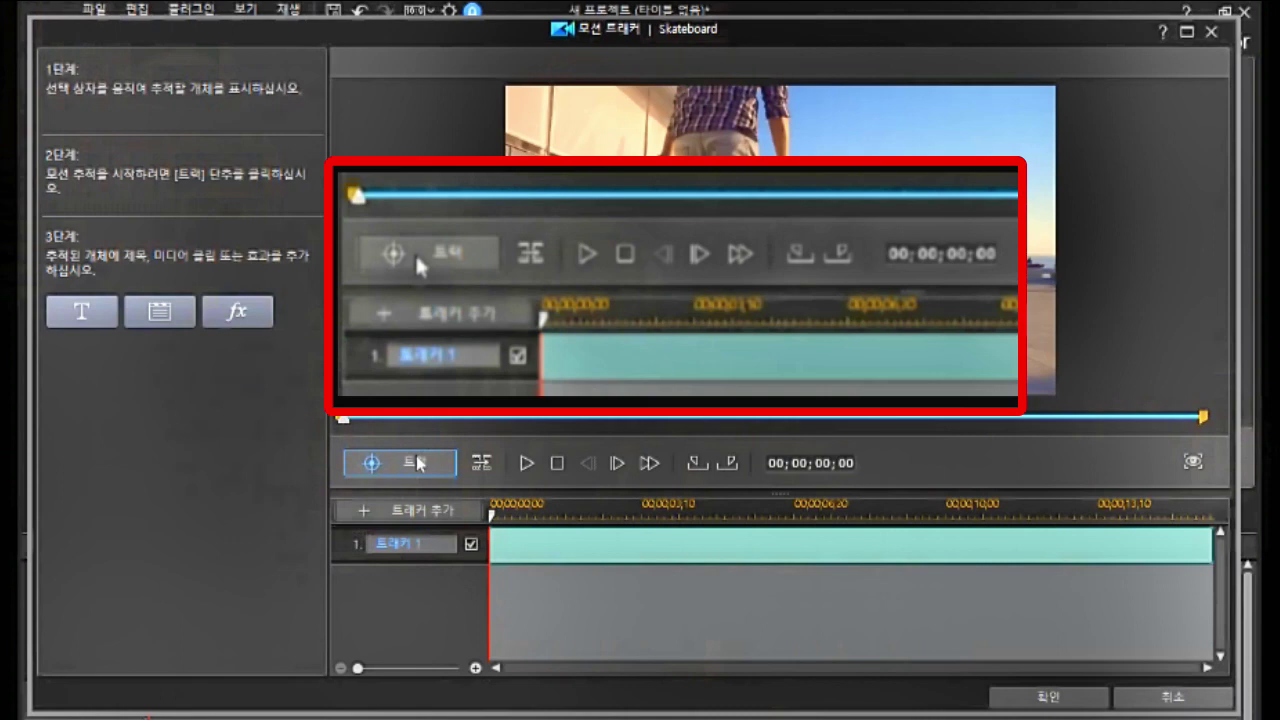
left_click(418, 463)
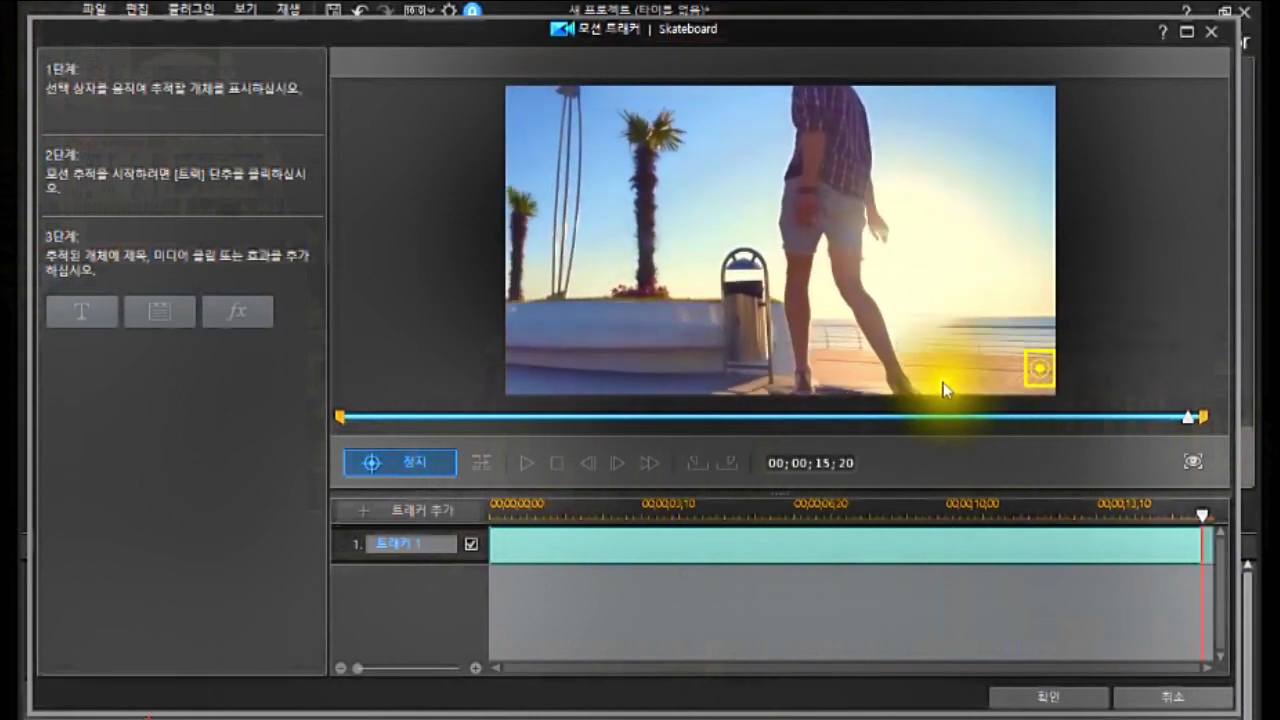
Split the first tracker's segment at 00;00;13;21.
left_click(1088, 511)
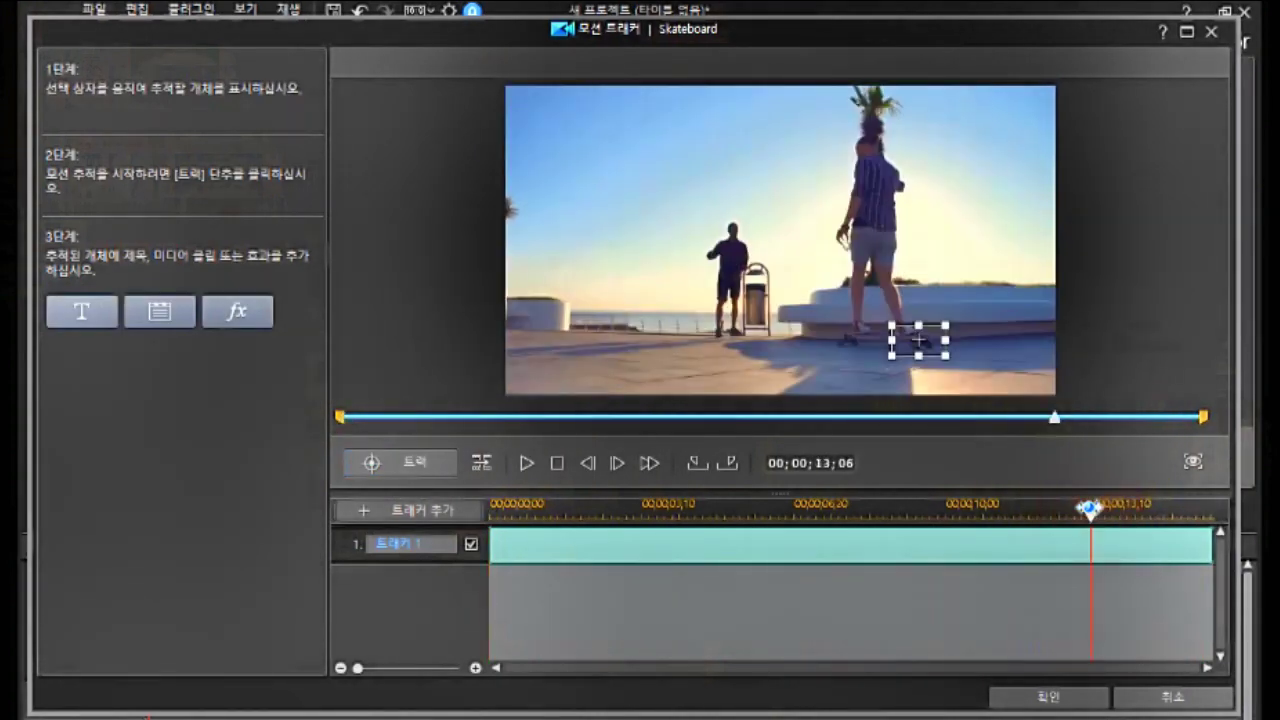
left_click_drag(1088, 511, 1113, 563)
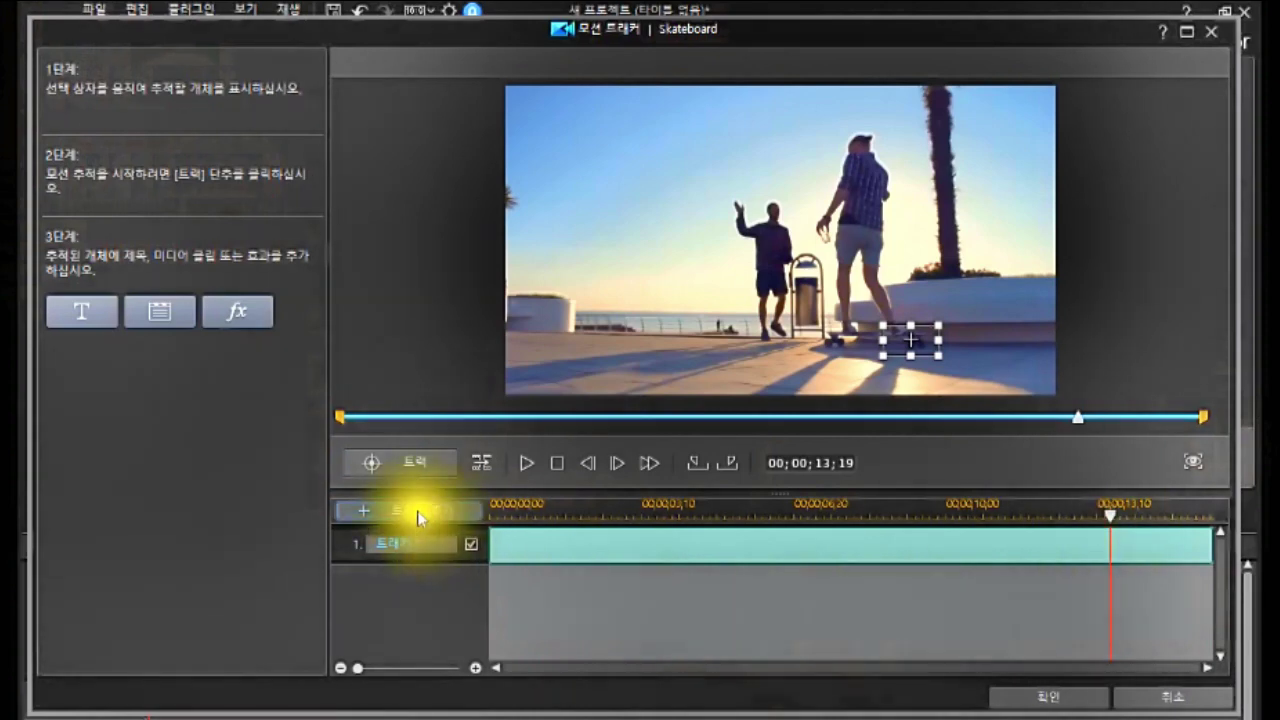
left_click(477, 463)
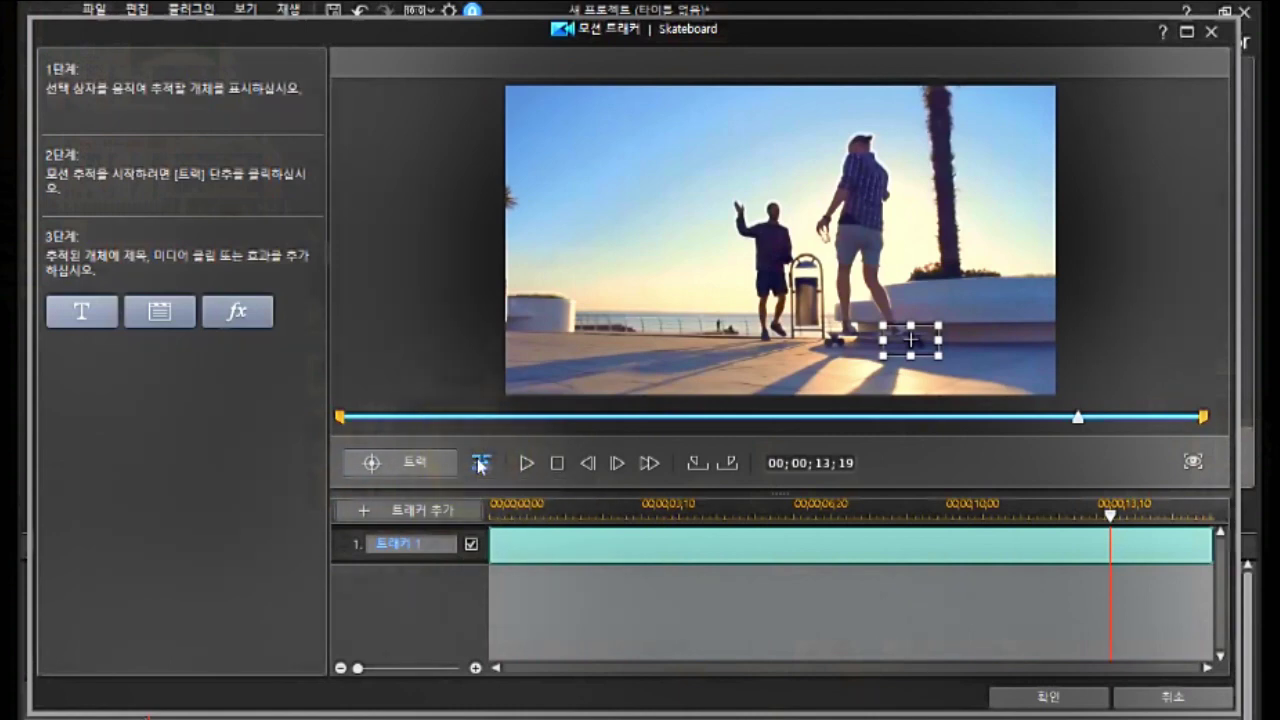
left_click(481, 463)
left_click(481, 463)
left_click(481, 463)
left_click(479, 462)
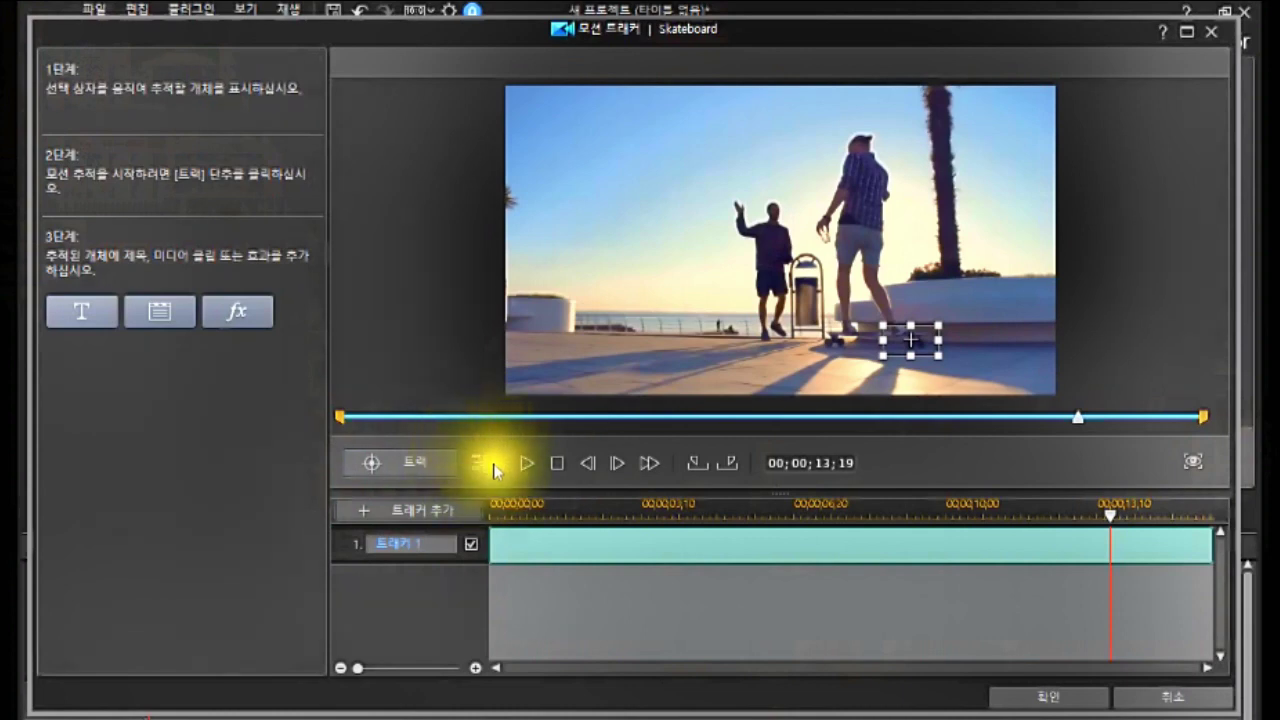
left_click(1110, 516)
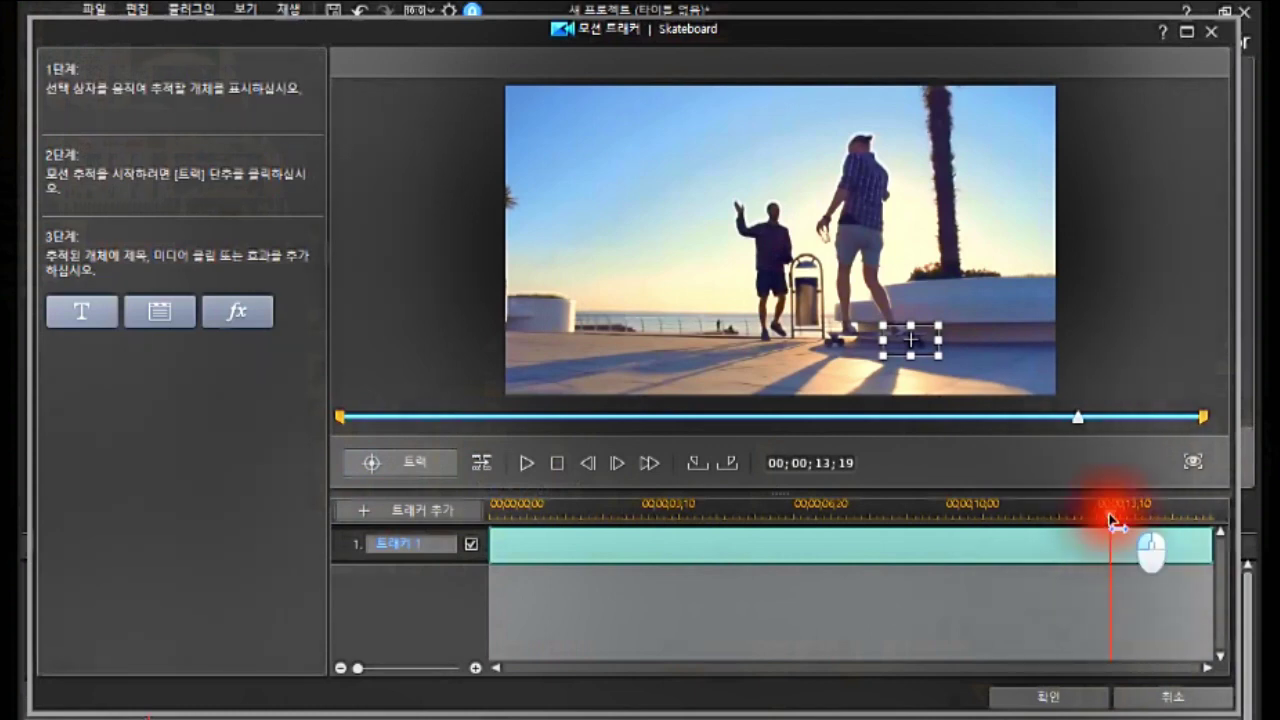
left_click(483, 468)
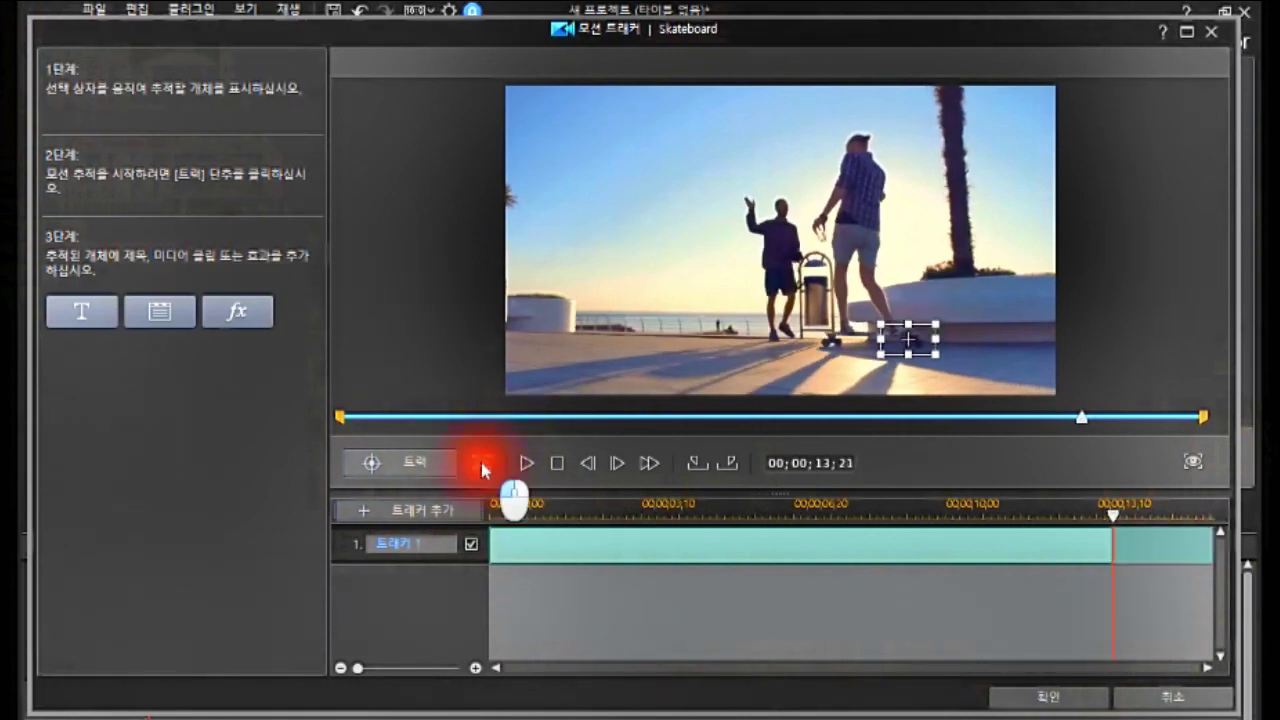
Re-centre the selection box on the skateboard and track it frame by frame up to 00;00;14;03.
left_click(916, 340)
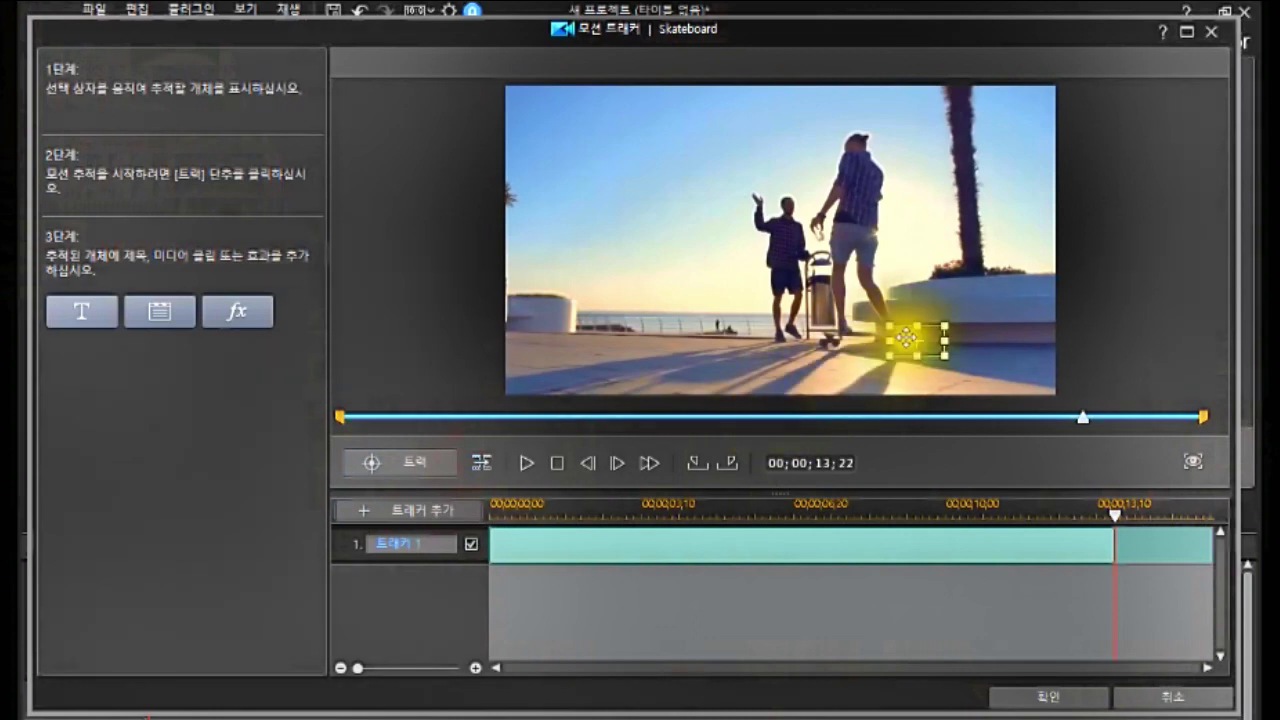
left_click_drag(916, 340, 902, 337)
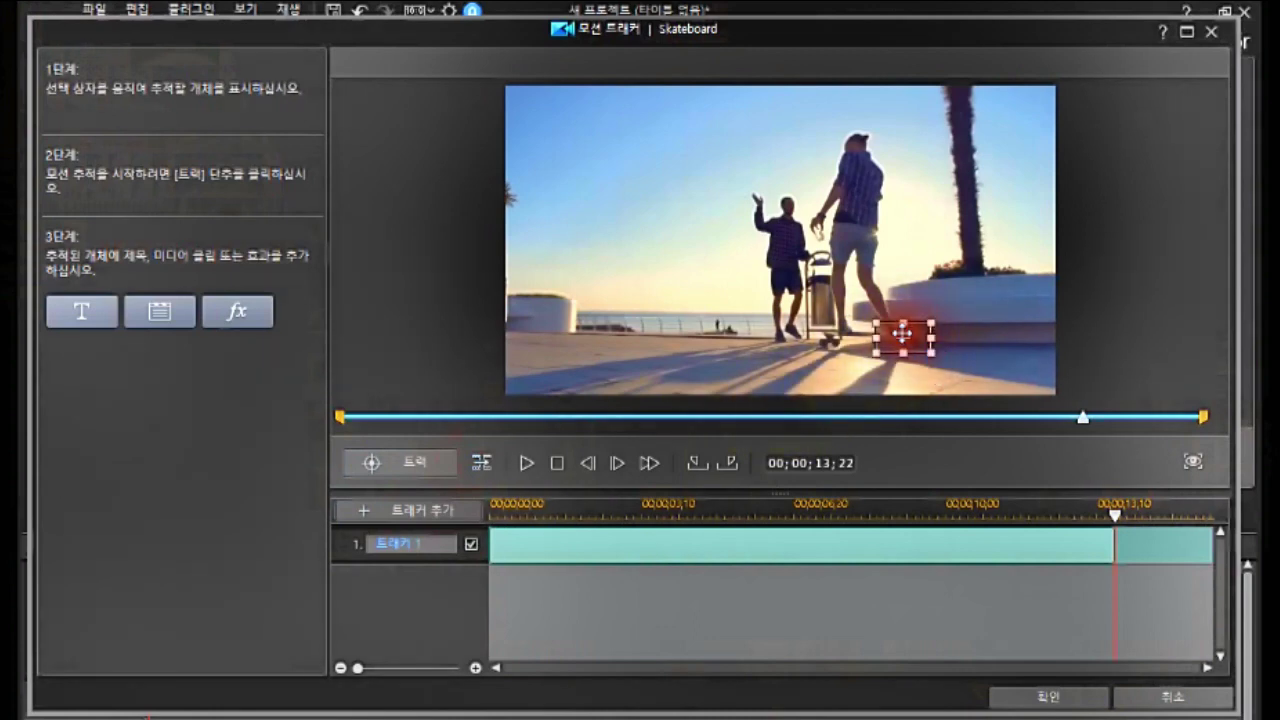
left_click(481, 466)
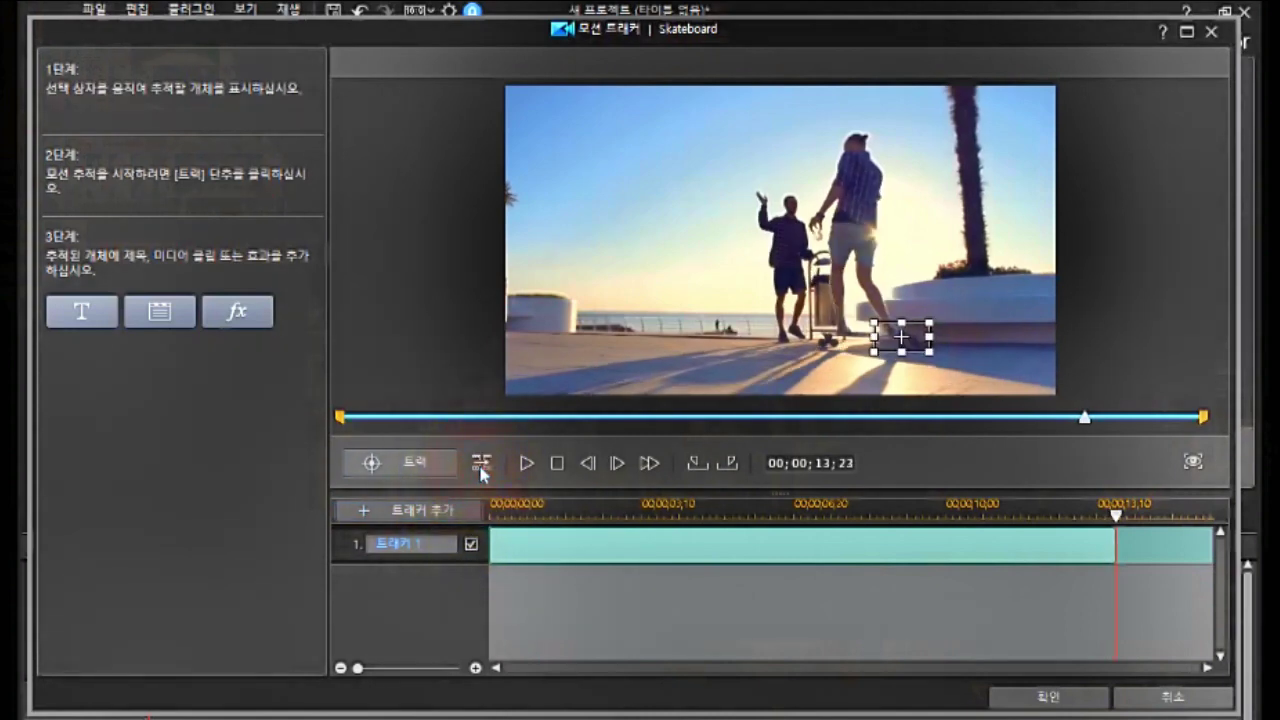
left_click(481, 468)
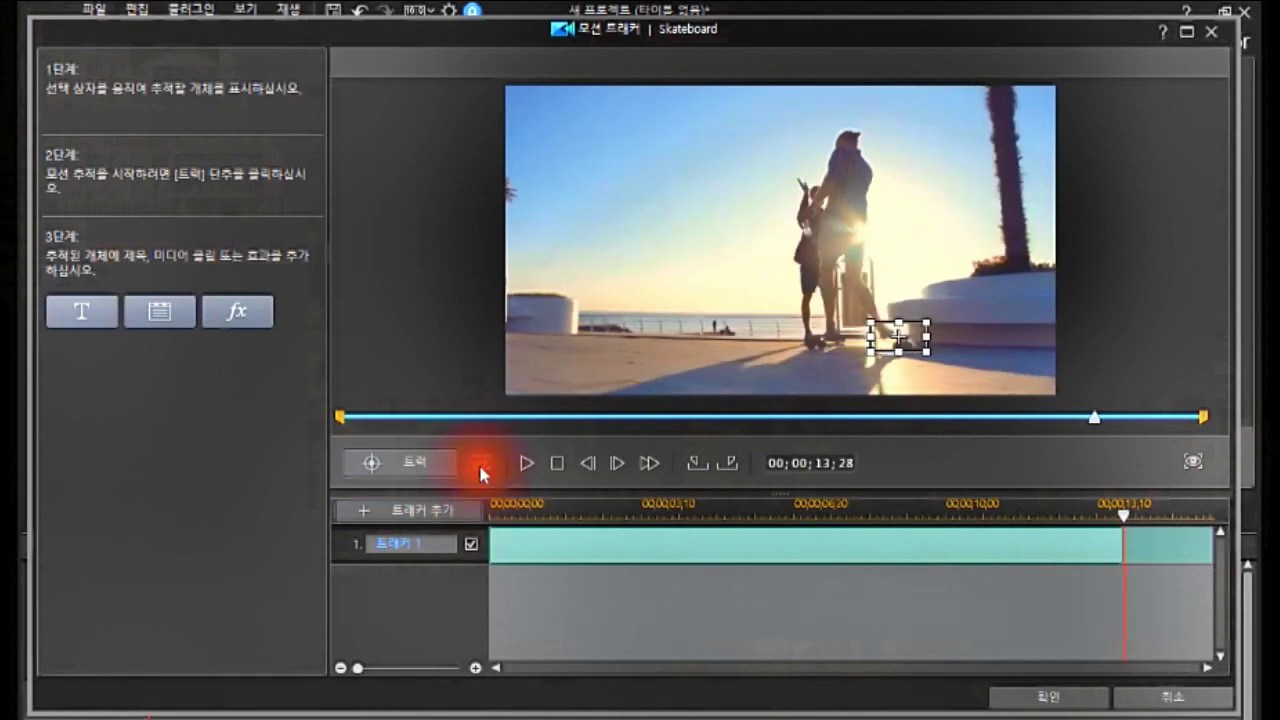
left_click(481, 465)
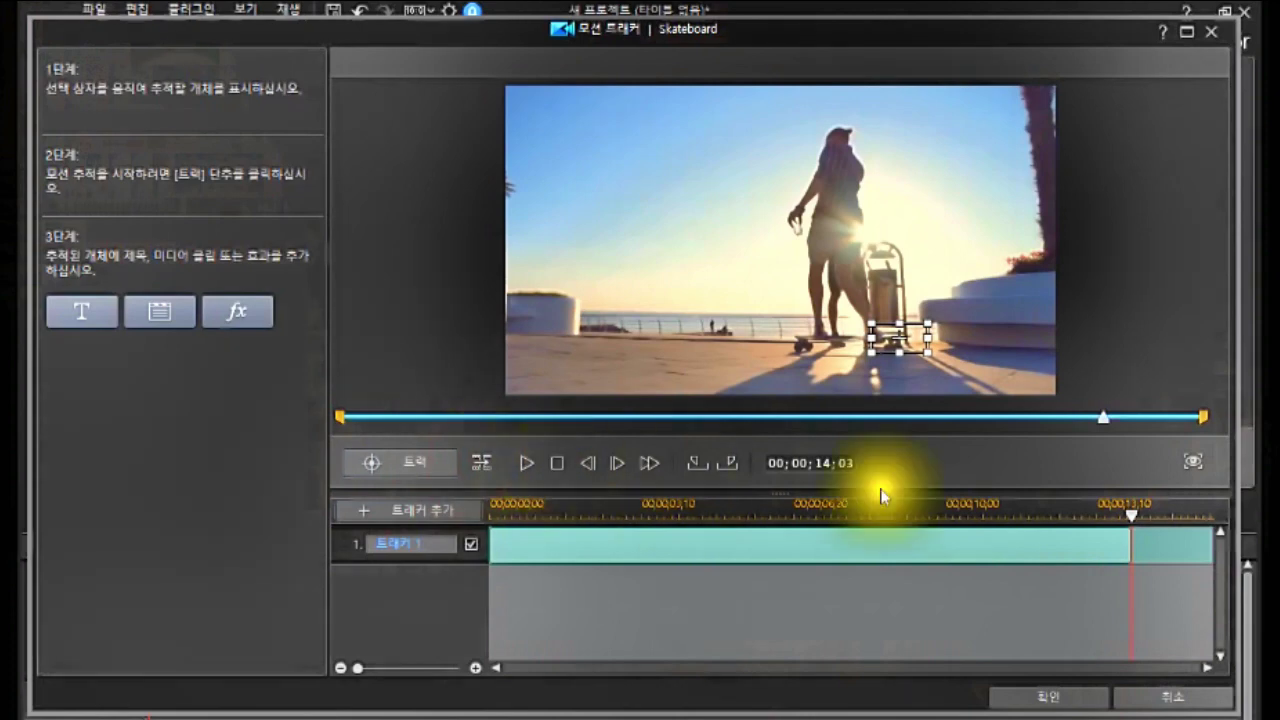
Shift the selection box onto the skateboard's wheel at 00;00;14;03 and track it frame by frame up to 00;00;14;08.
left_click_drag(900, 338, 881, 340)
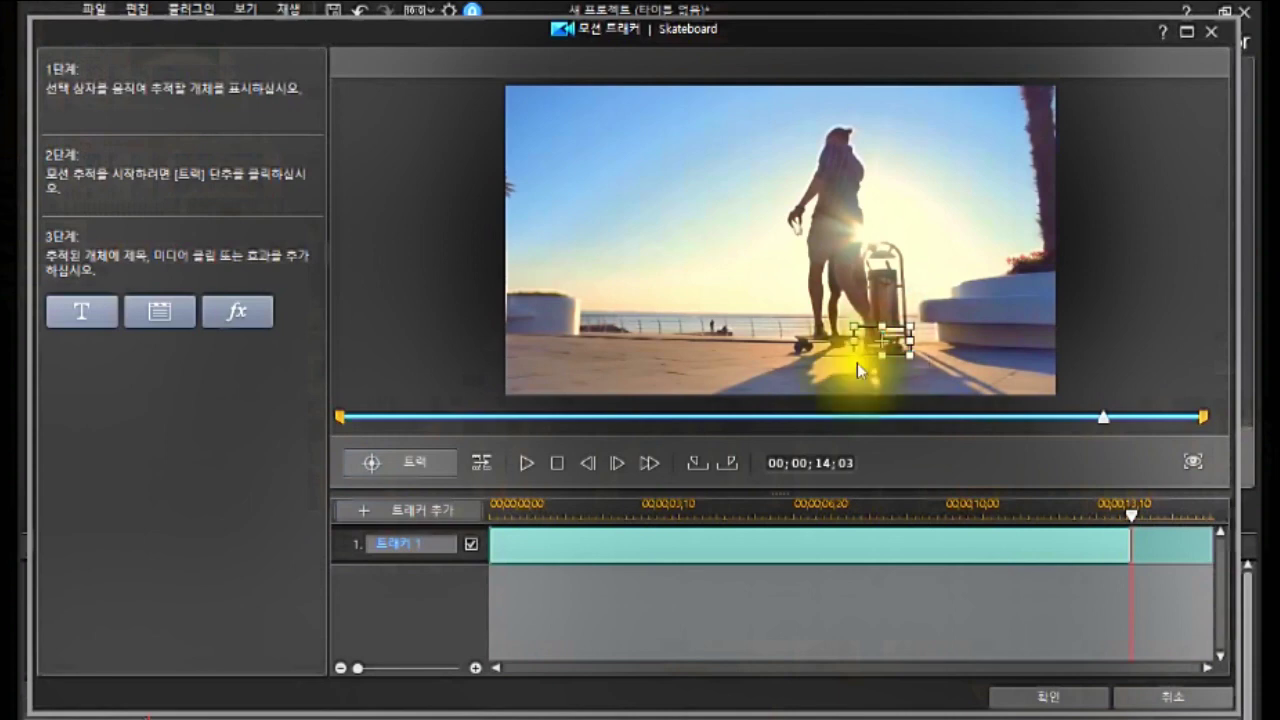
left_click(482, 465)
left_click(482, 465)
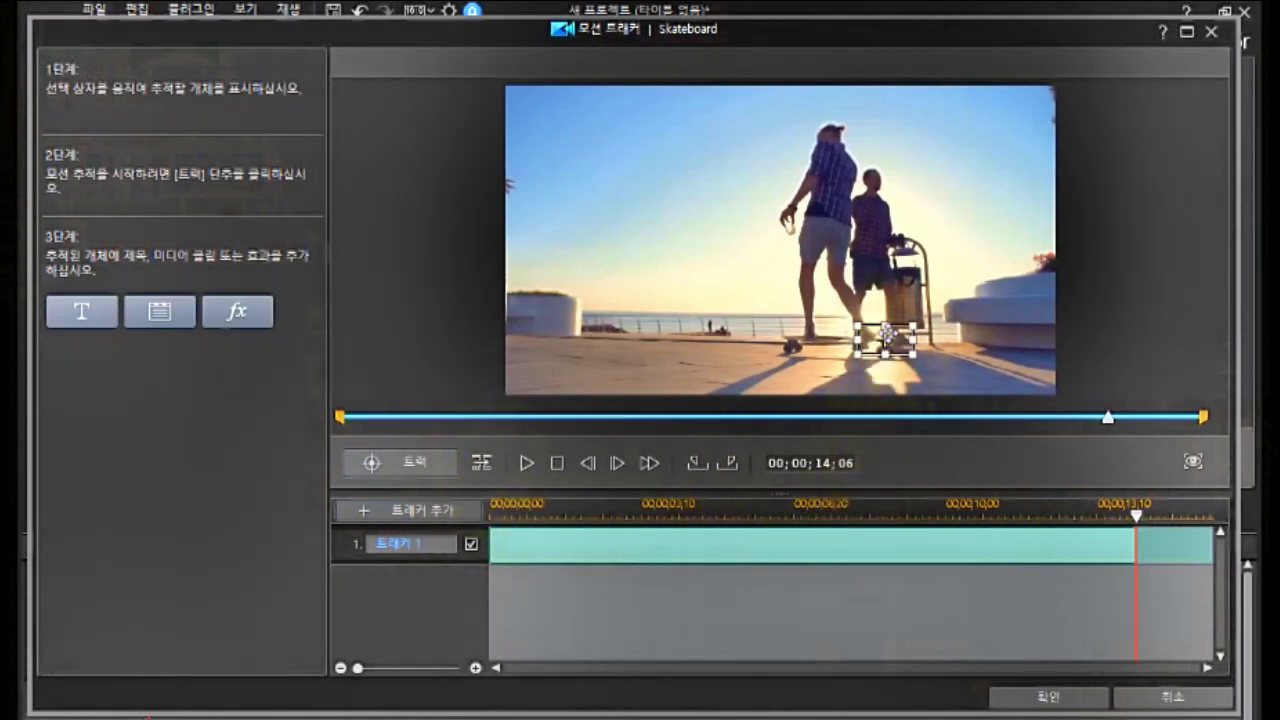
left_click(477, 461)
left_click(479, 461)
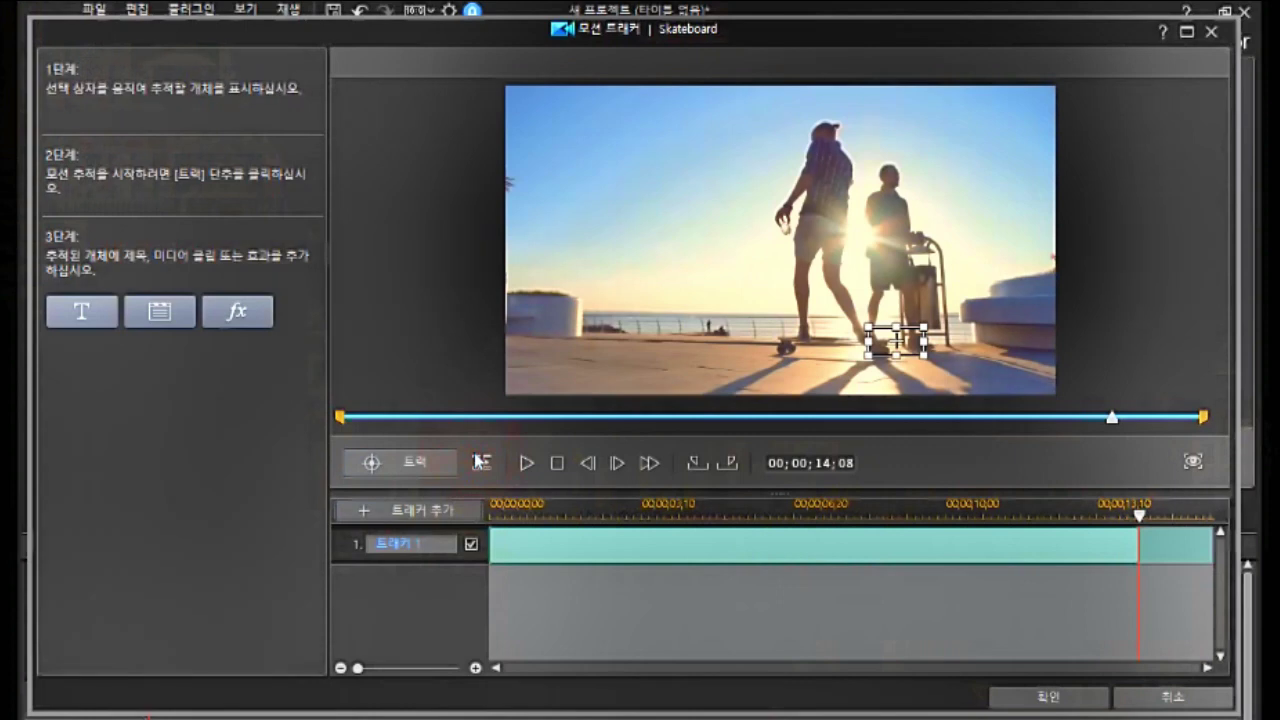
Return to 00;00;14;06, lower the selection box onto the skateboard's wheel, and track one frame ahead.
left_click_drag(1138, 515, 1135, 520)
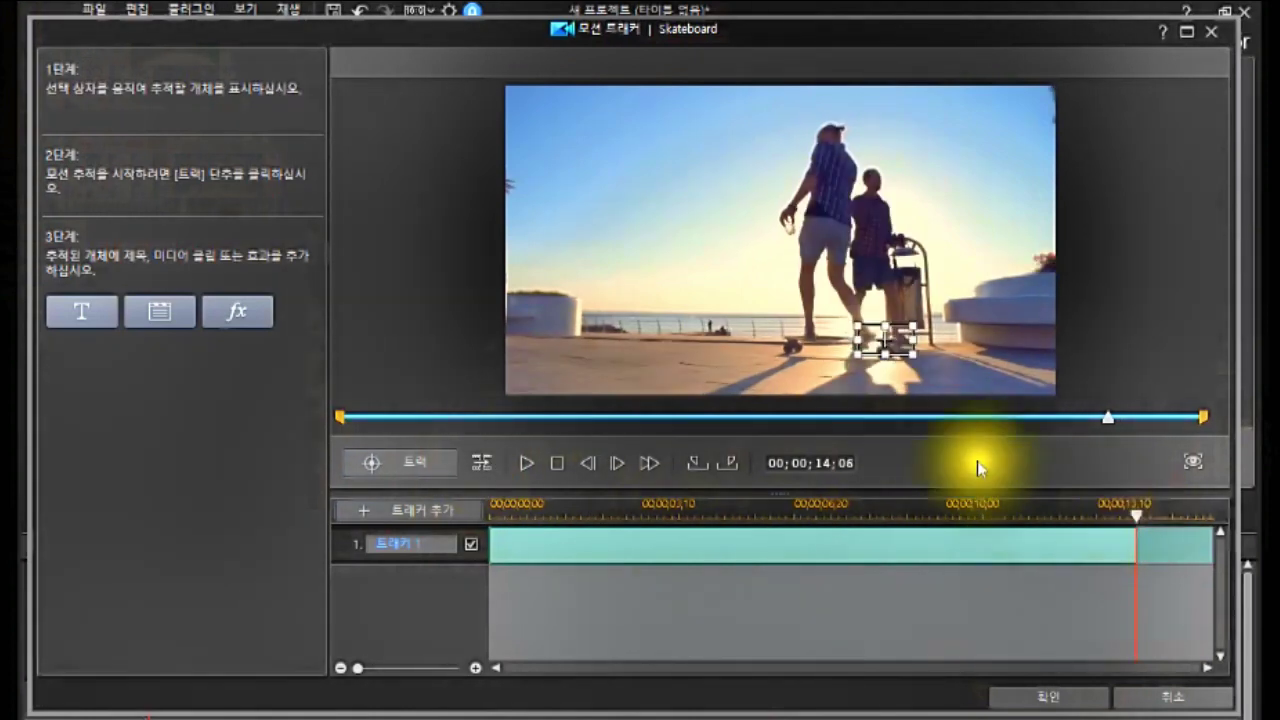
left_click(889, 337)
left_click_drag(889, 337, 899, 347)
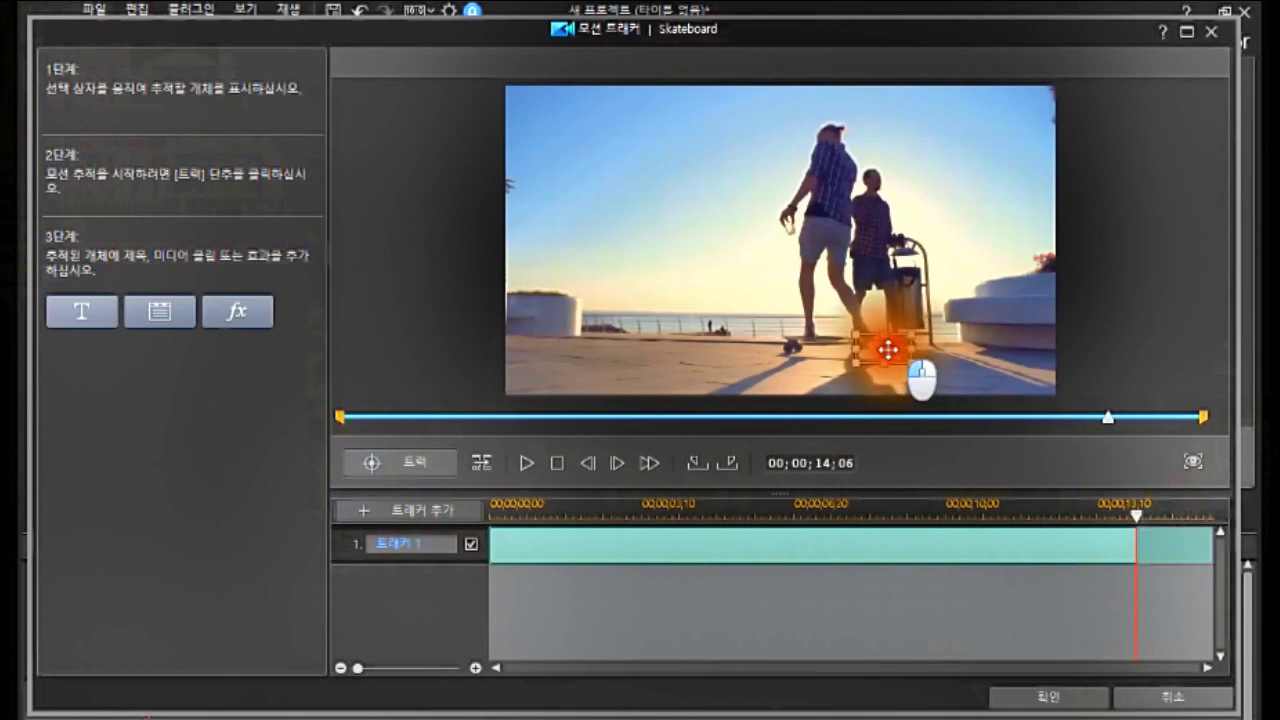
left_click_drag(889, 347, 886, 350)
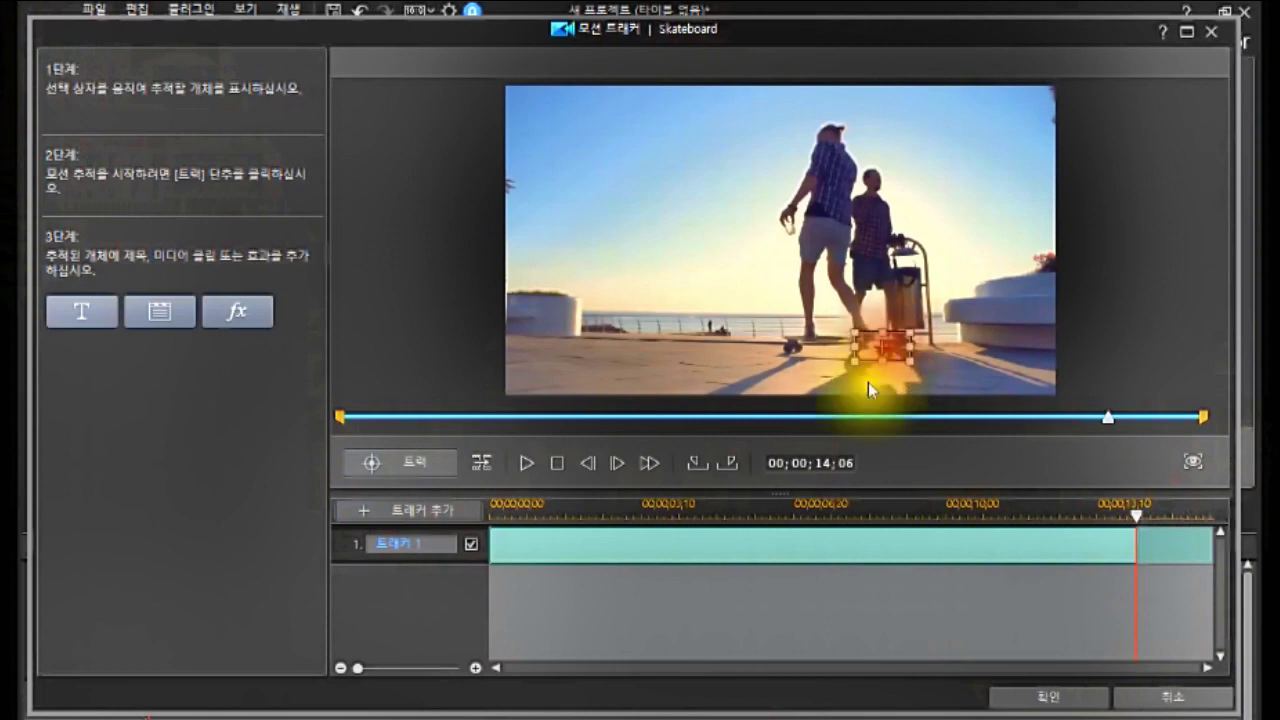
left_click(481, 461)
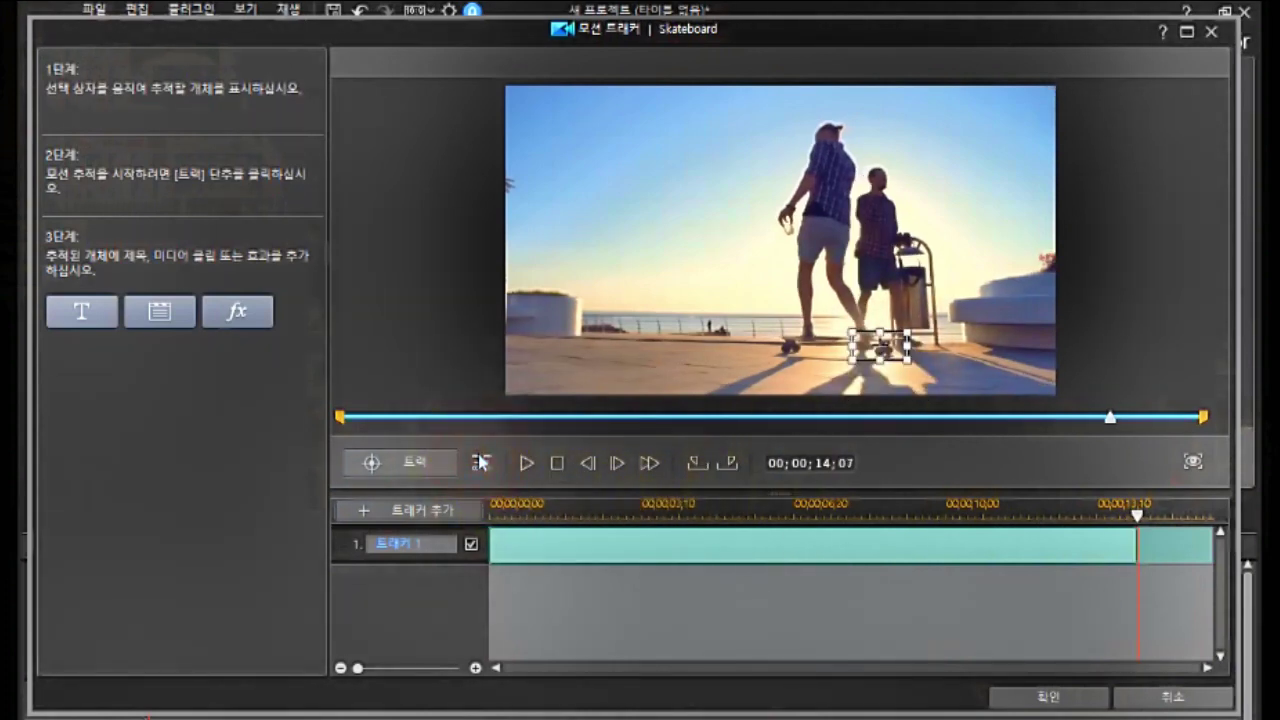
left_click(418, 477)
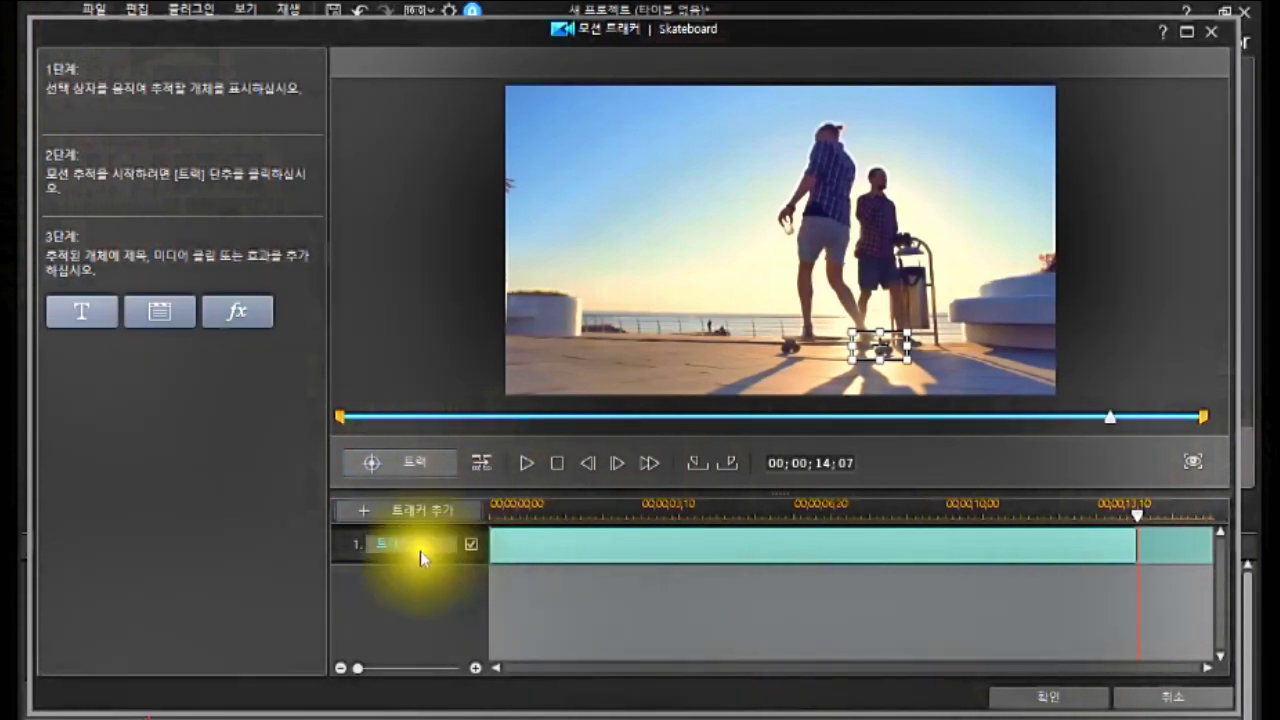
Remove the existing tracker and add a fresh one in its place.
left_click(460, 551)
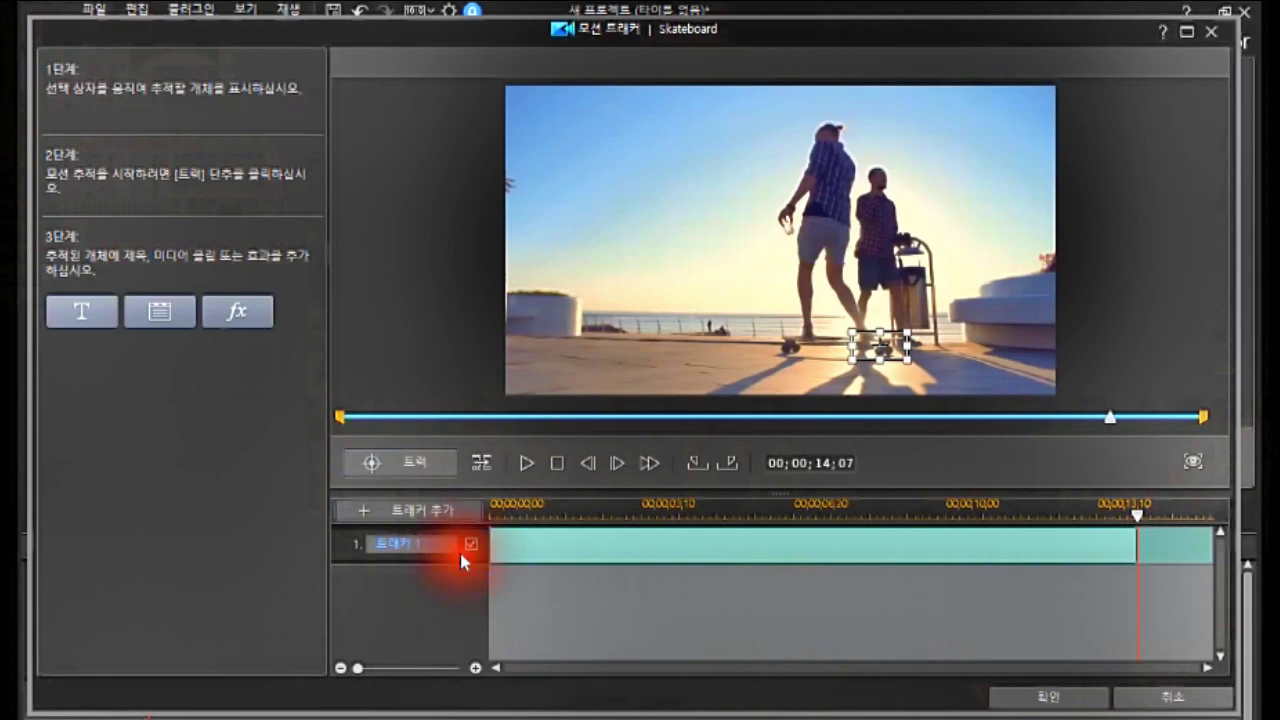
right_click(496, 543)
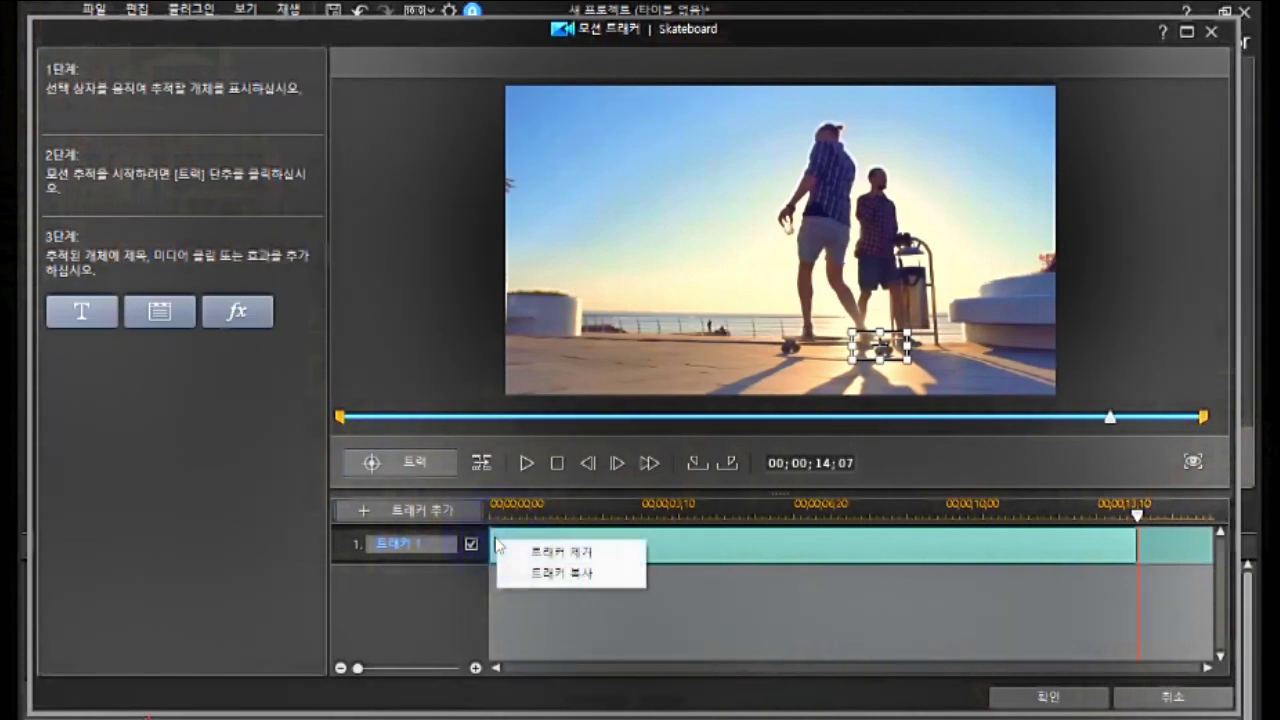
left_click(486, 541)
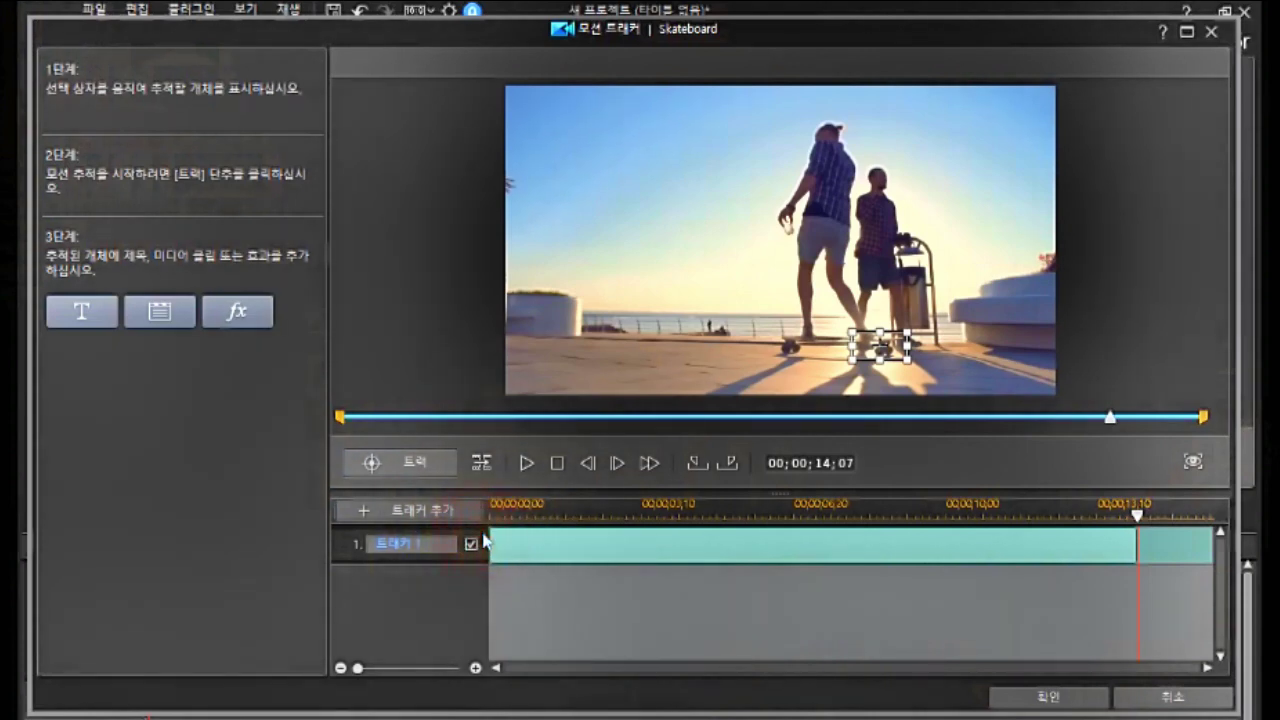
right_click(484, 540)
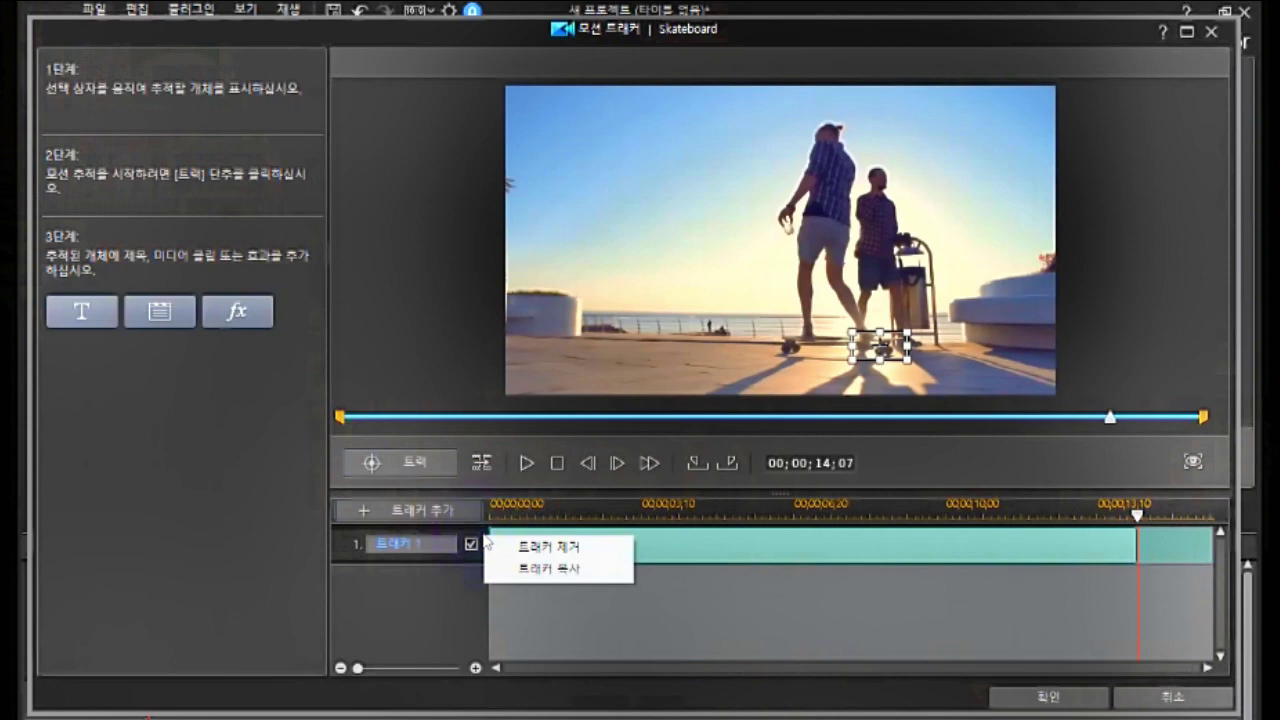
left_click(550, 546)
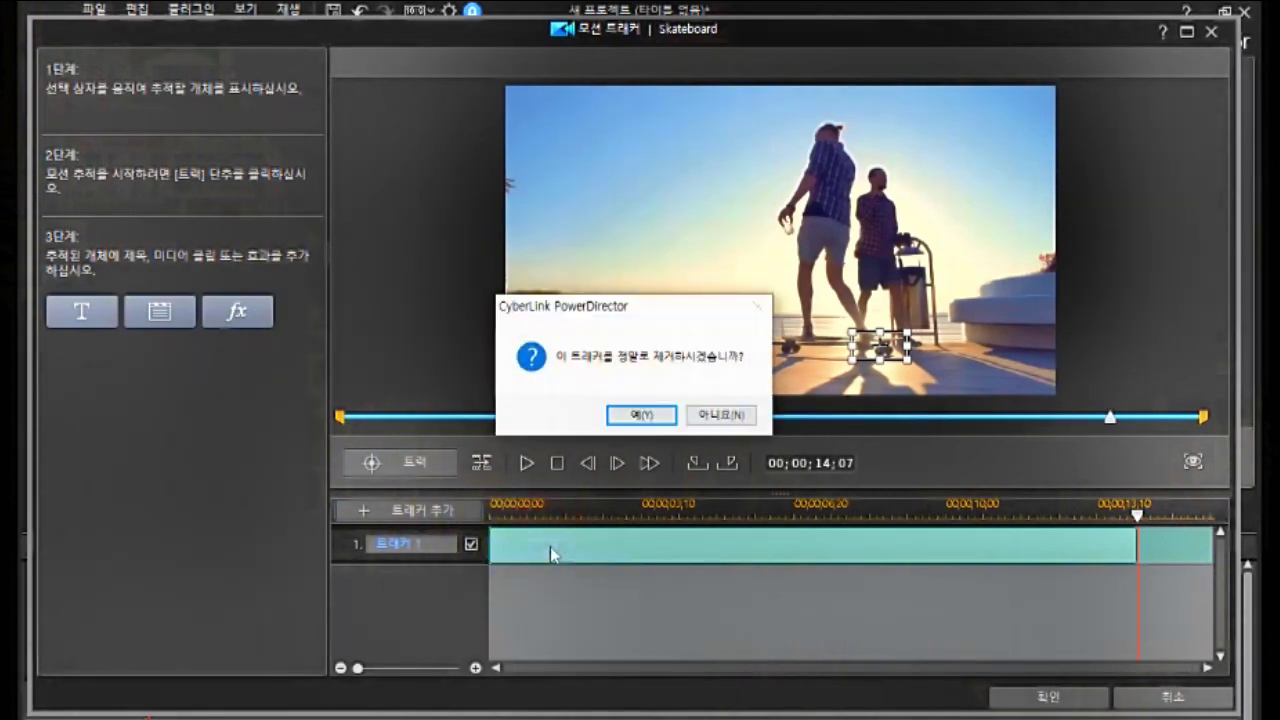
left_click(646, 414)
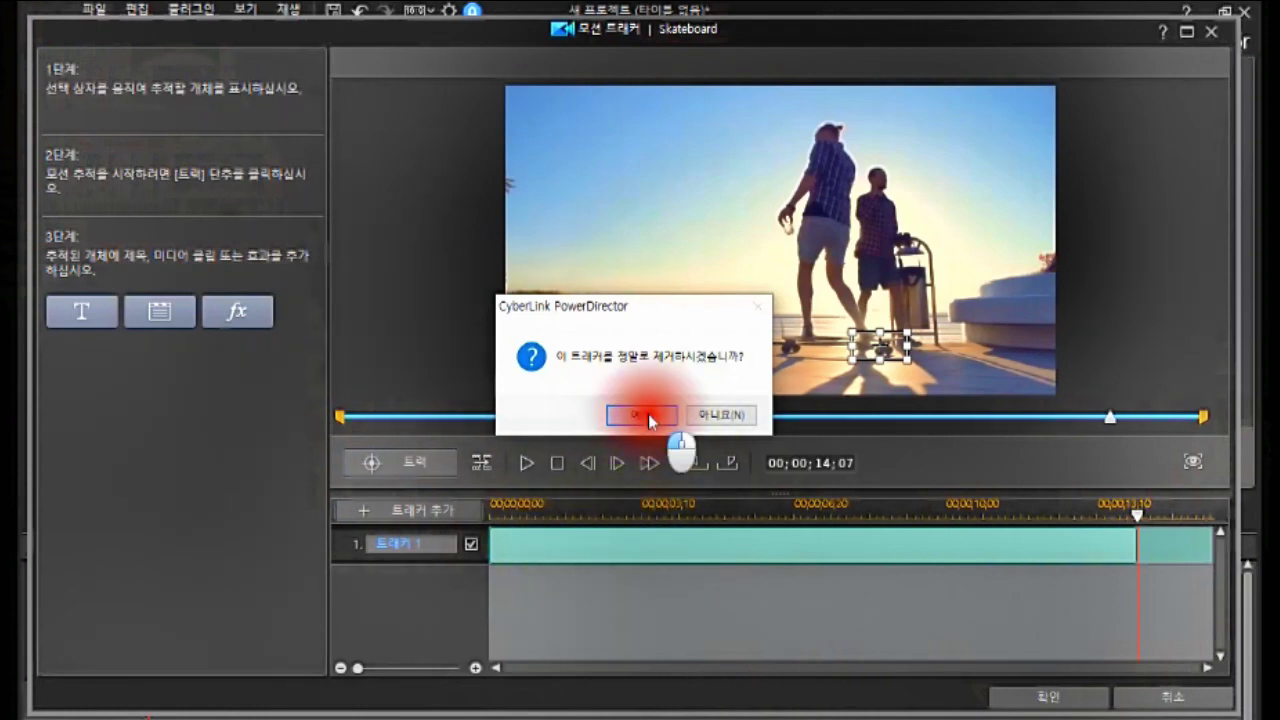
left_click(543, 590)
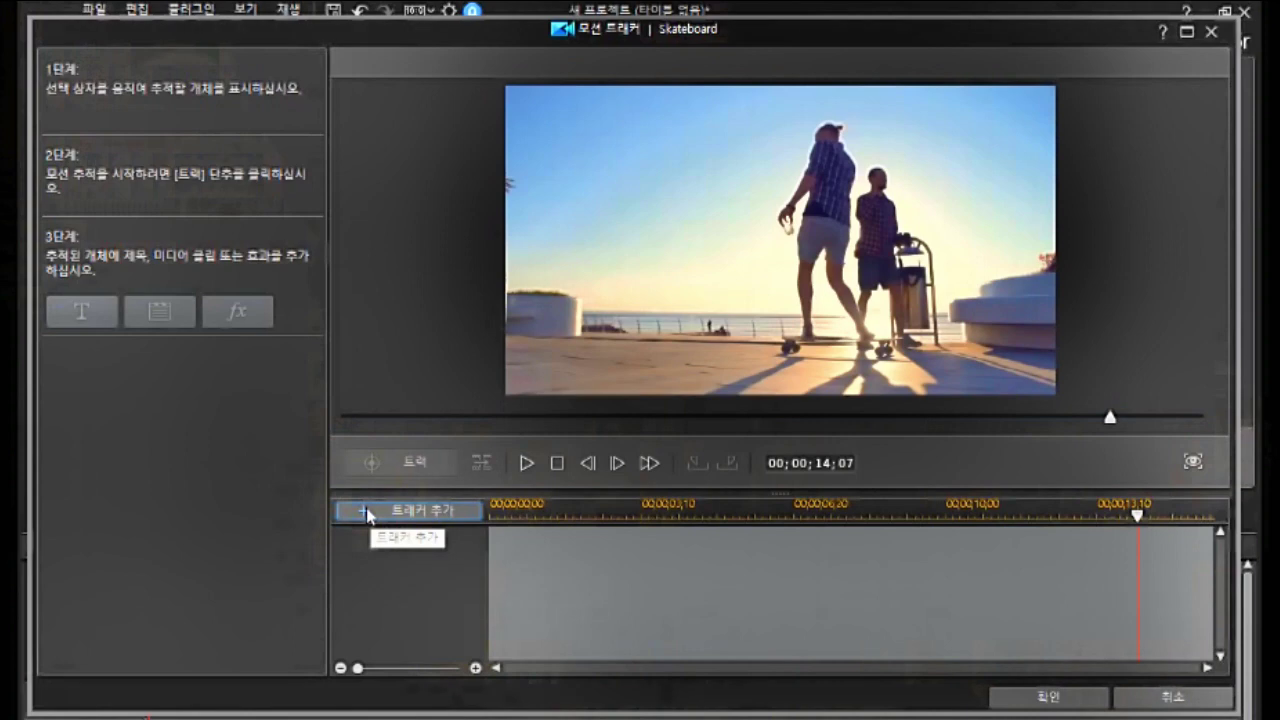
left_click(437, 507)
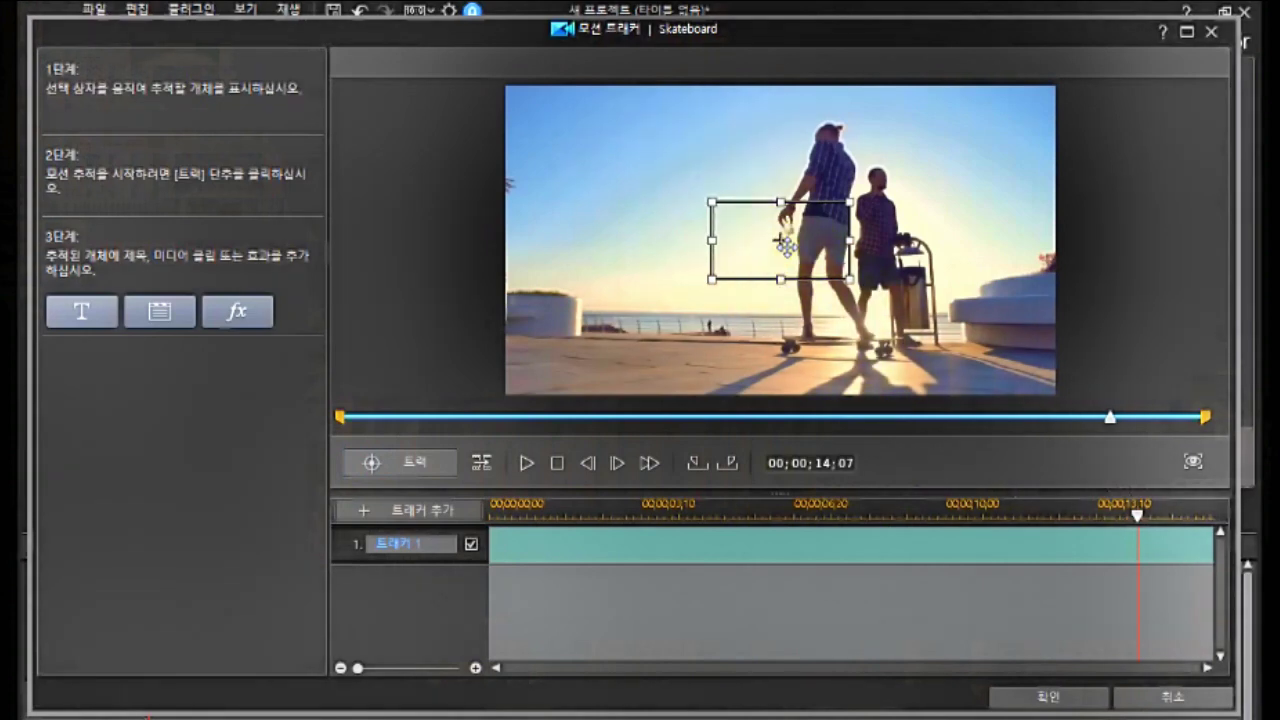
Turn the real-time tracking preview off and back on.
left_click(1195, 470)
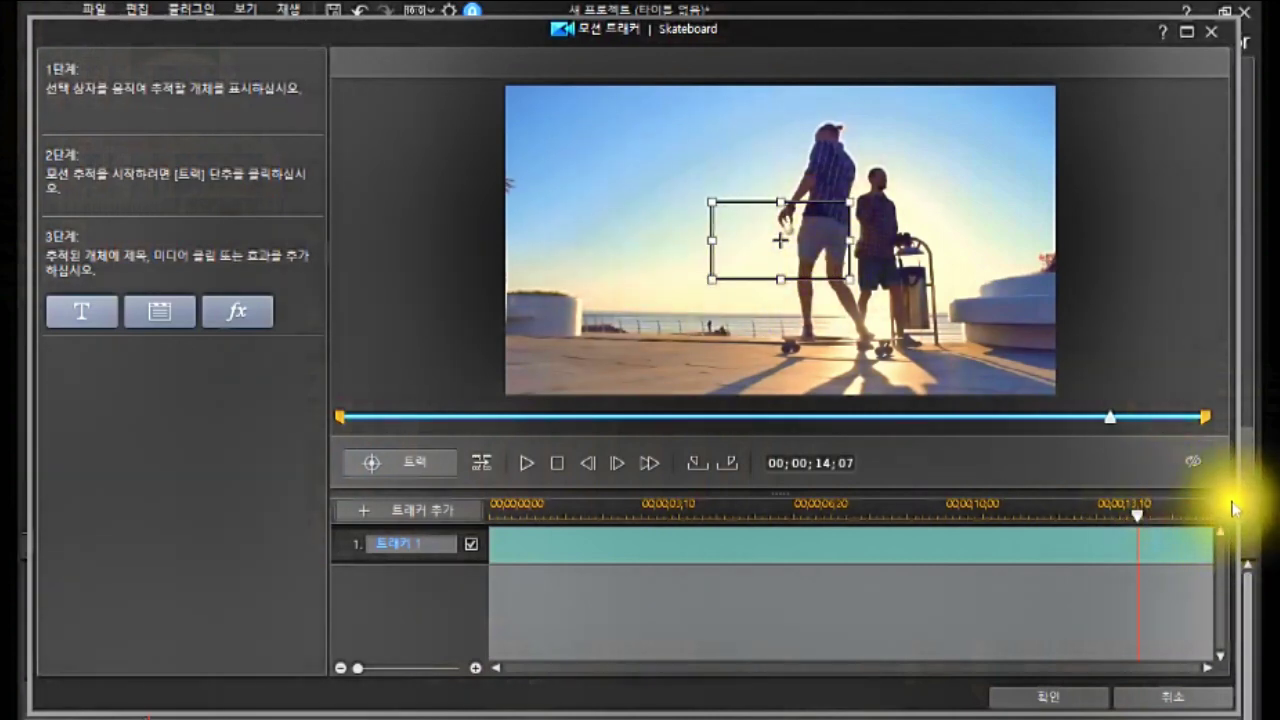
left_click(1195, 463)
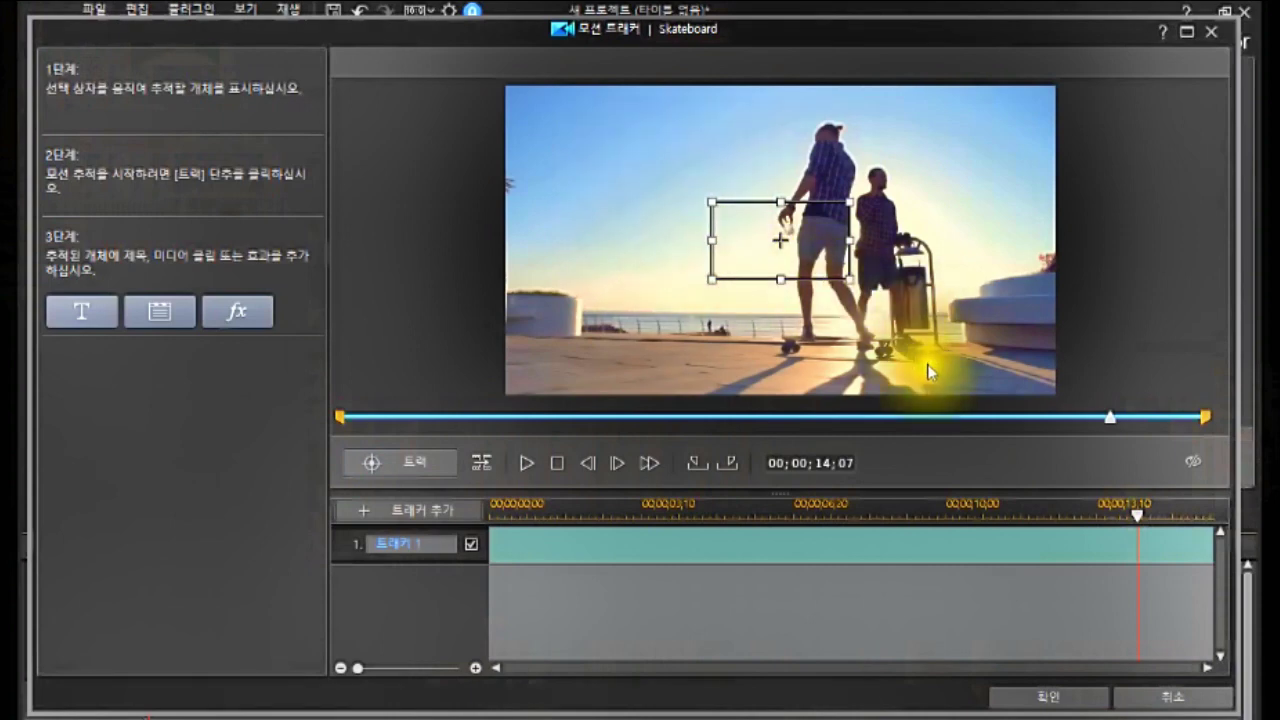
left_click(1189, 465)
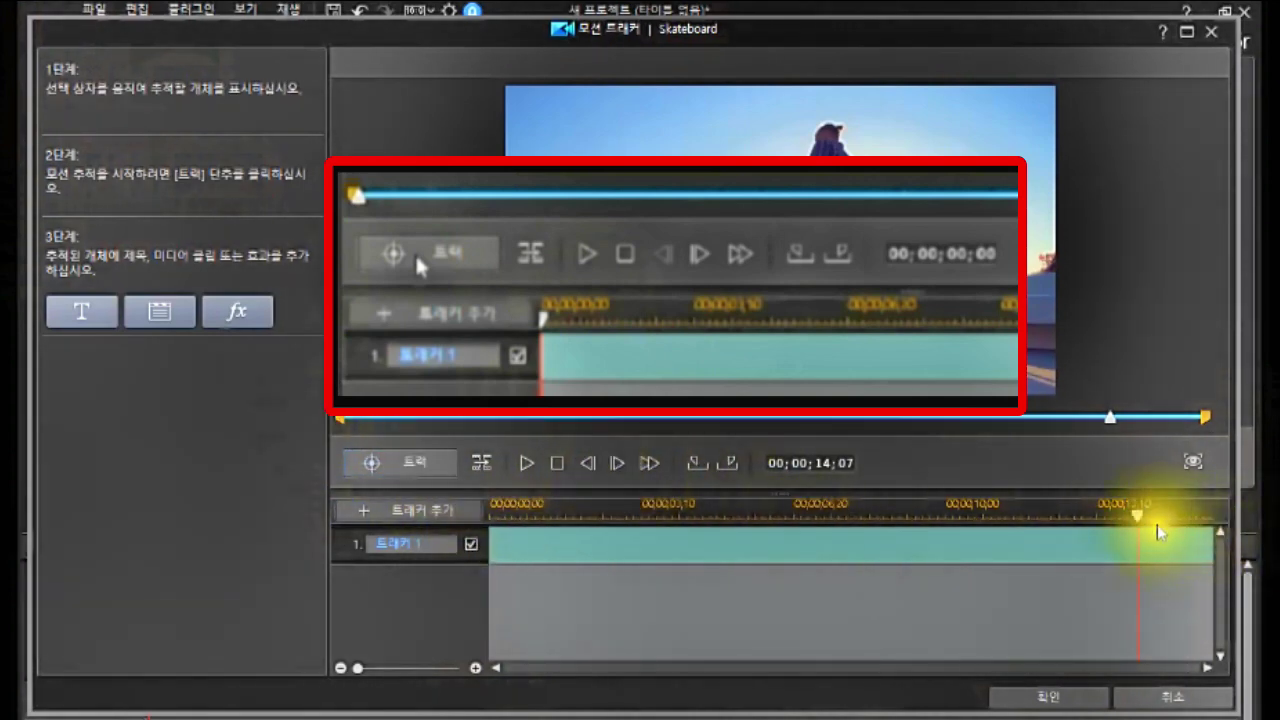
Limit the new tracker's range so it starts at 00;00;02;28 and ends at 00;00;14;20.
left_click_drag(1137, 522, 909, 540)
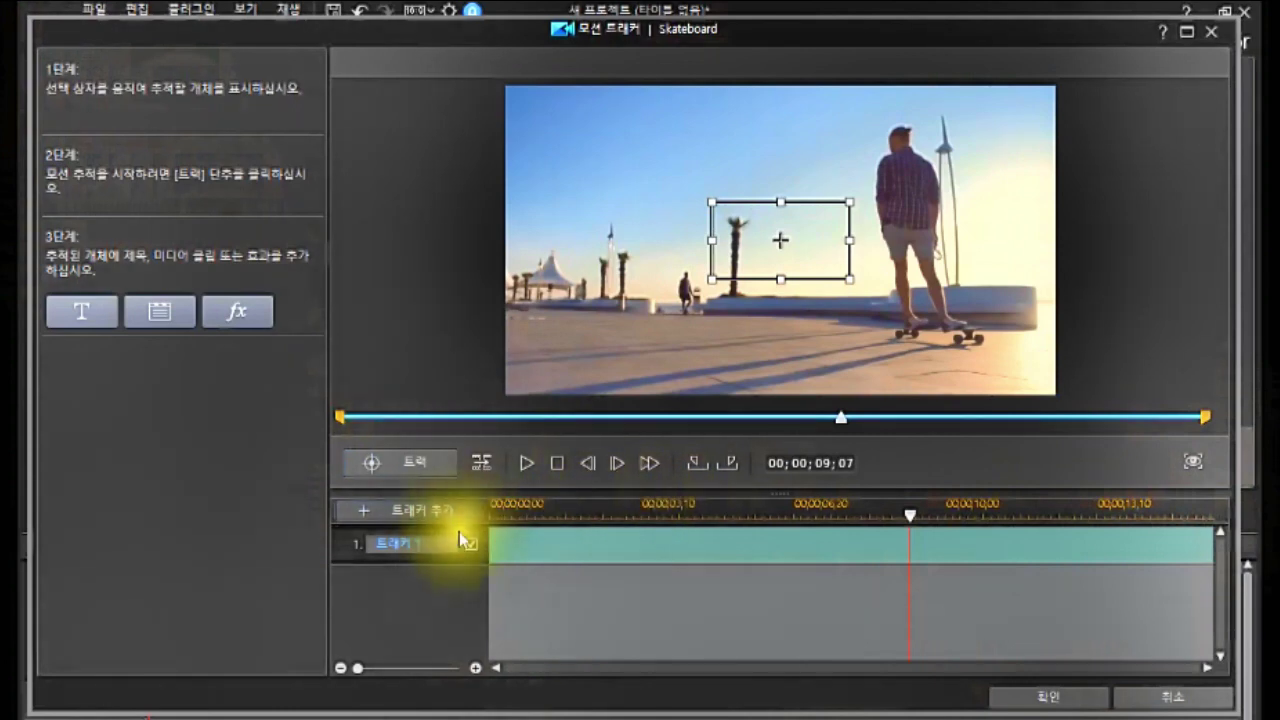
left_click(556, 463)
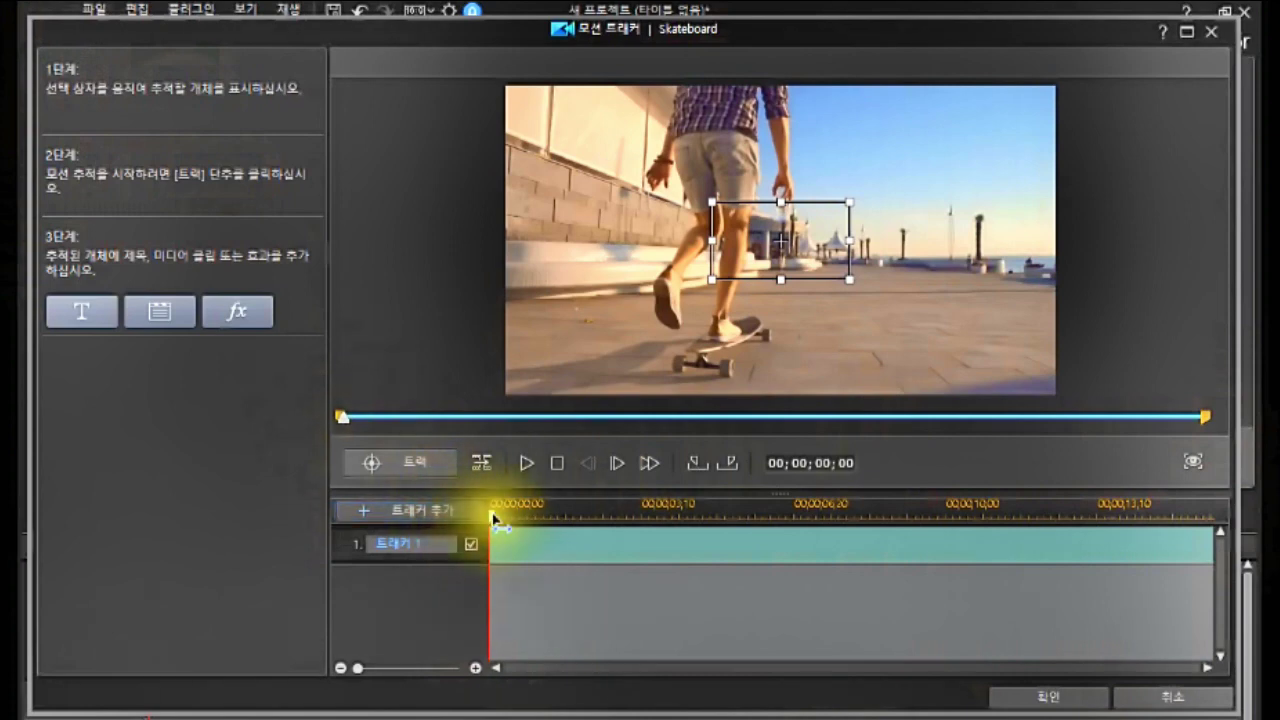
left_click_drag(499, 527, 629, 558)
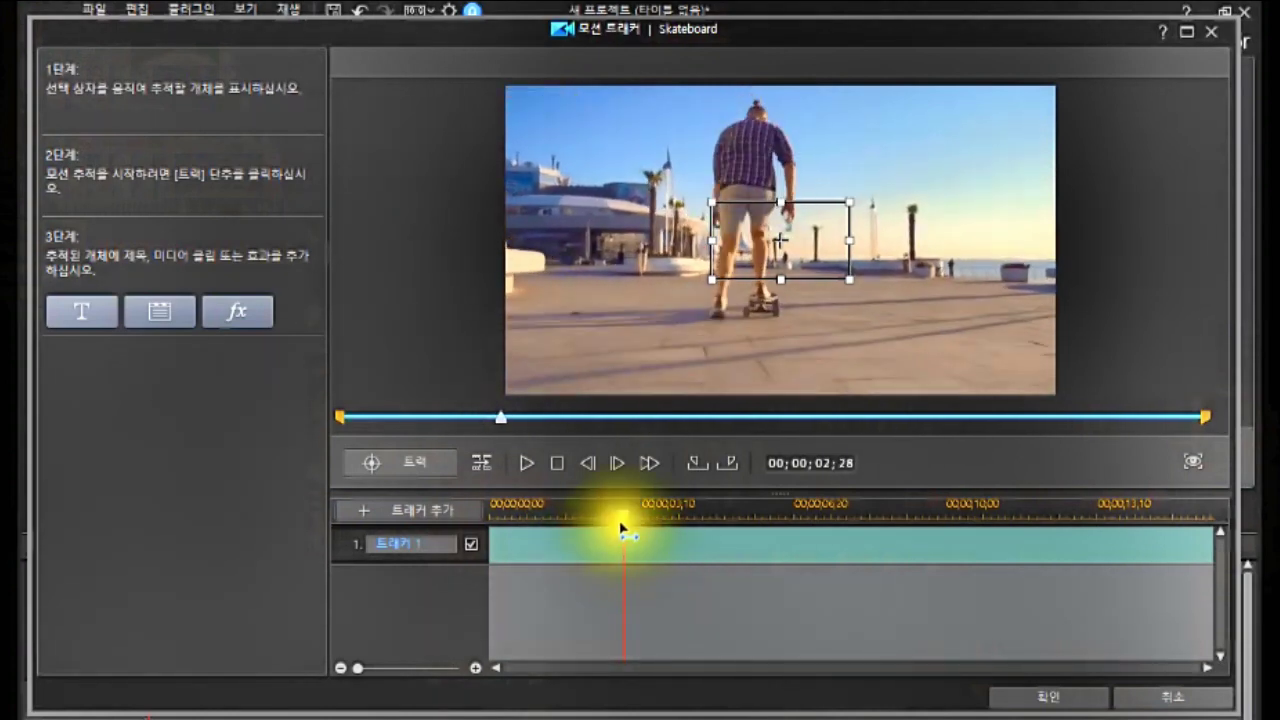
left_click(693, 462)
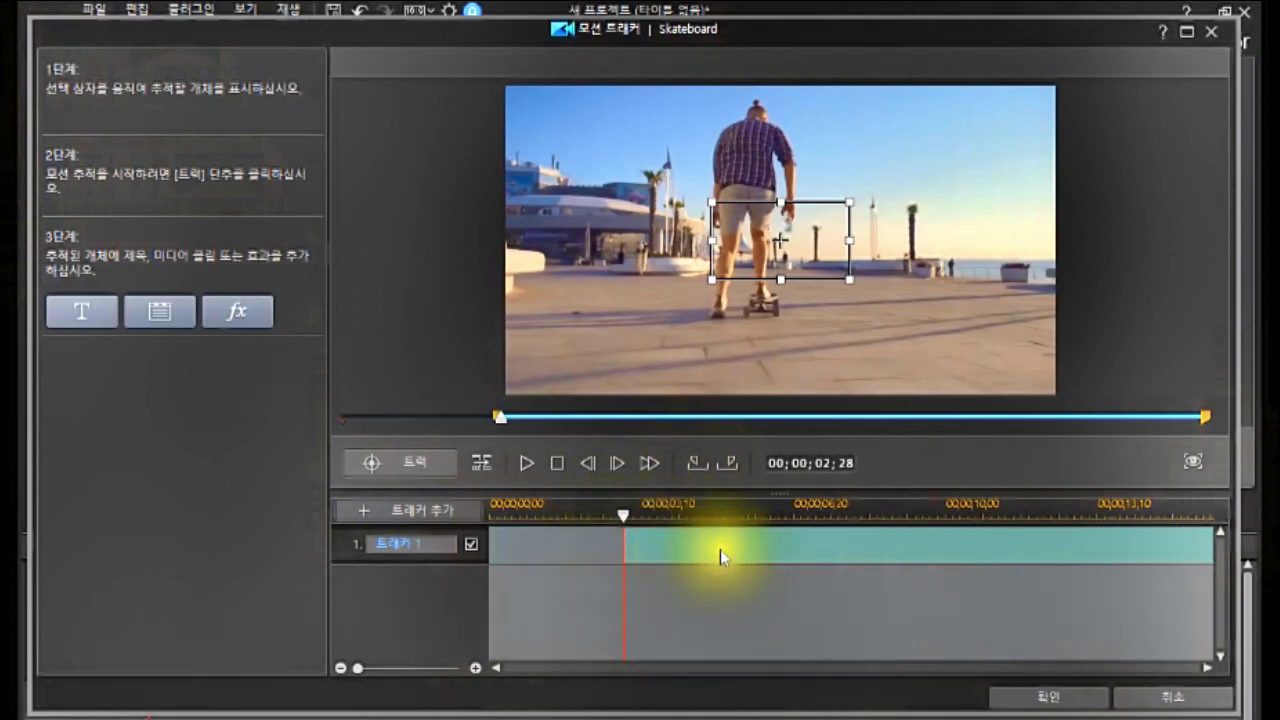
left_click_drag(623, 517, 1157, 598)
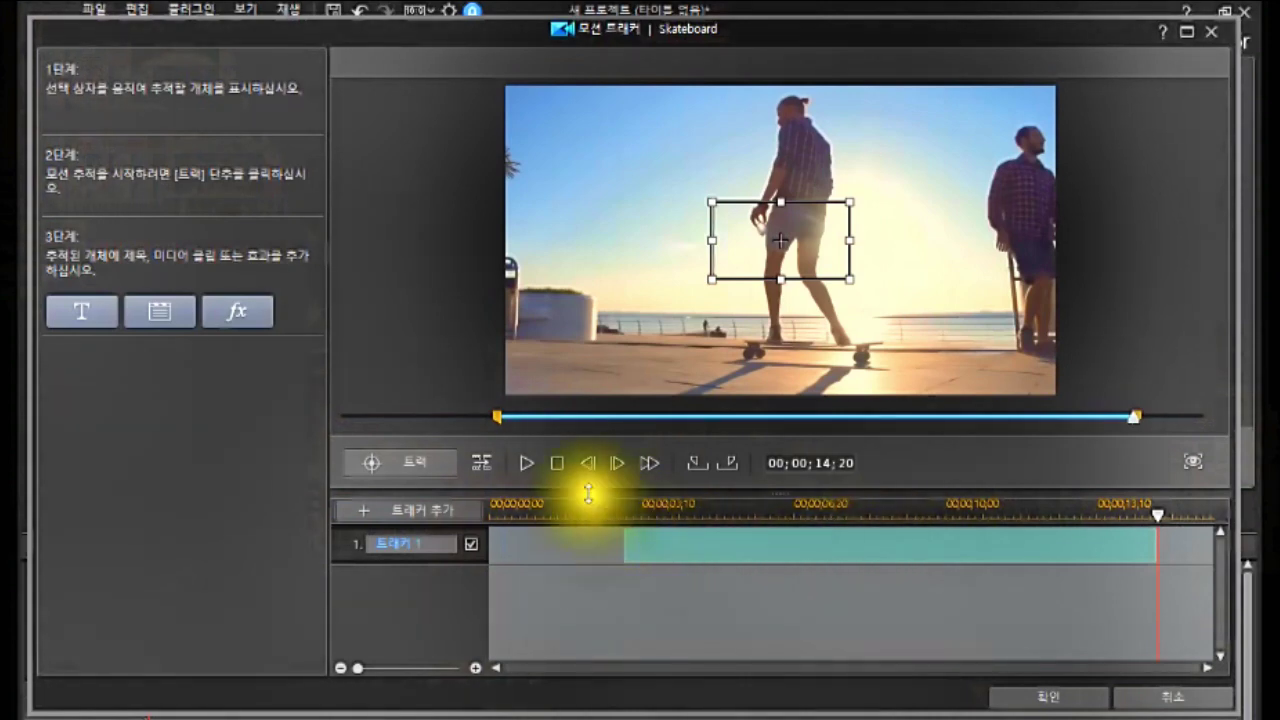
Place the selection box over the skateboarder's head and upper body at 00;00;02;28, and track the motion through the range.
left_click(556, 465)
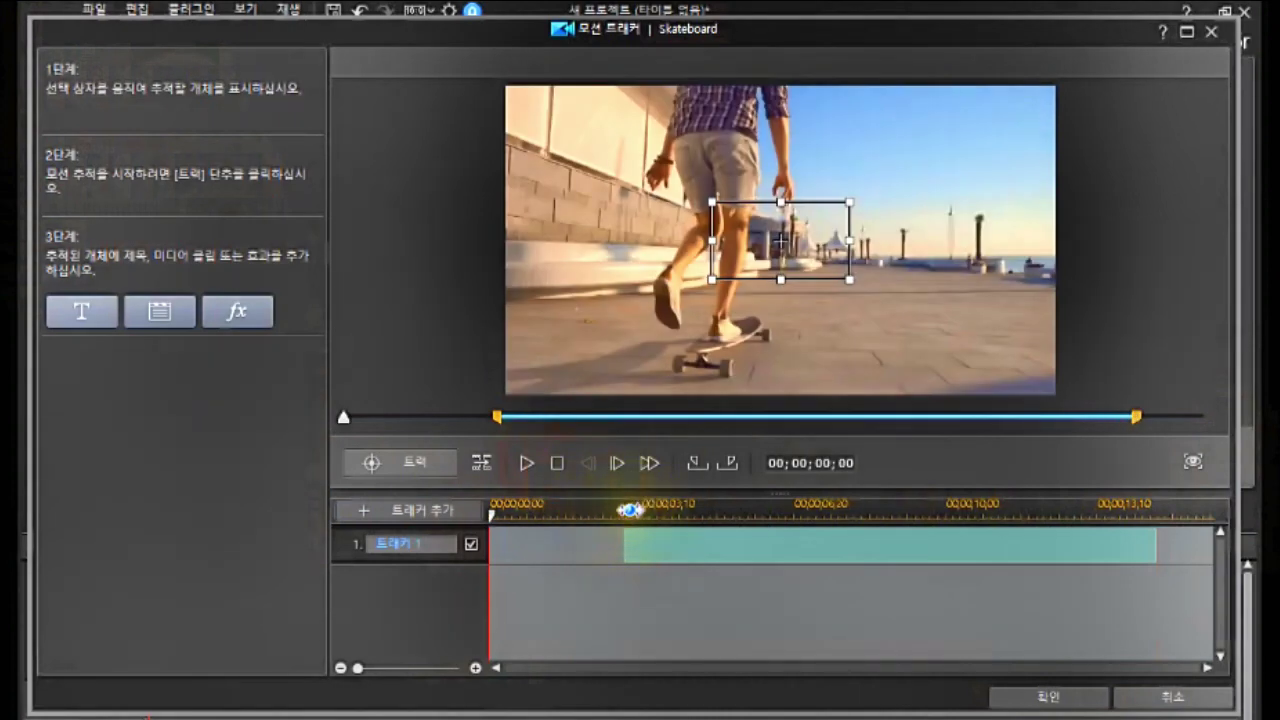
left_click(626, 514)
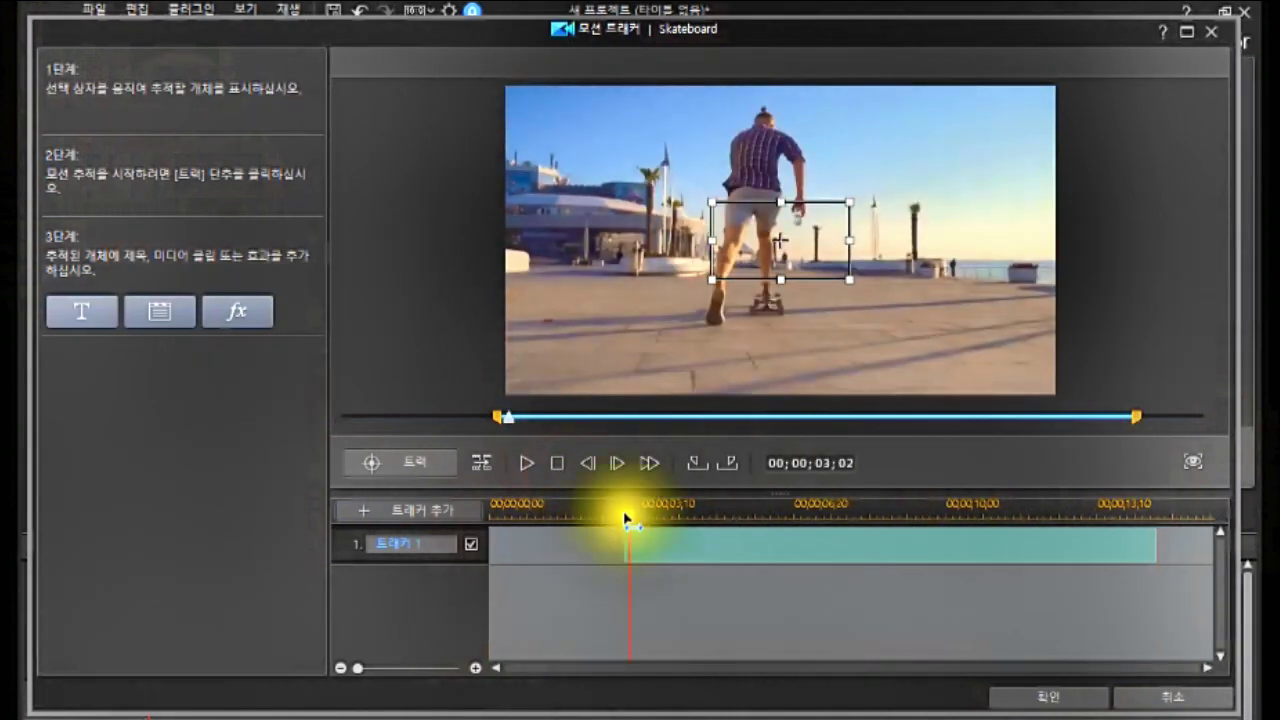
left_click(630, 520)
left_click_drag(629, 520, 623, 524)
left_click_drag(780, 238, 755, 130)
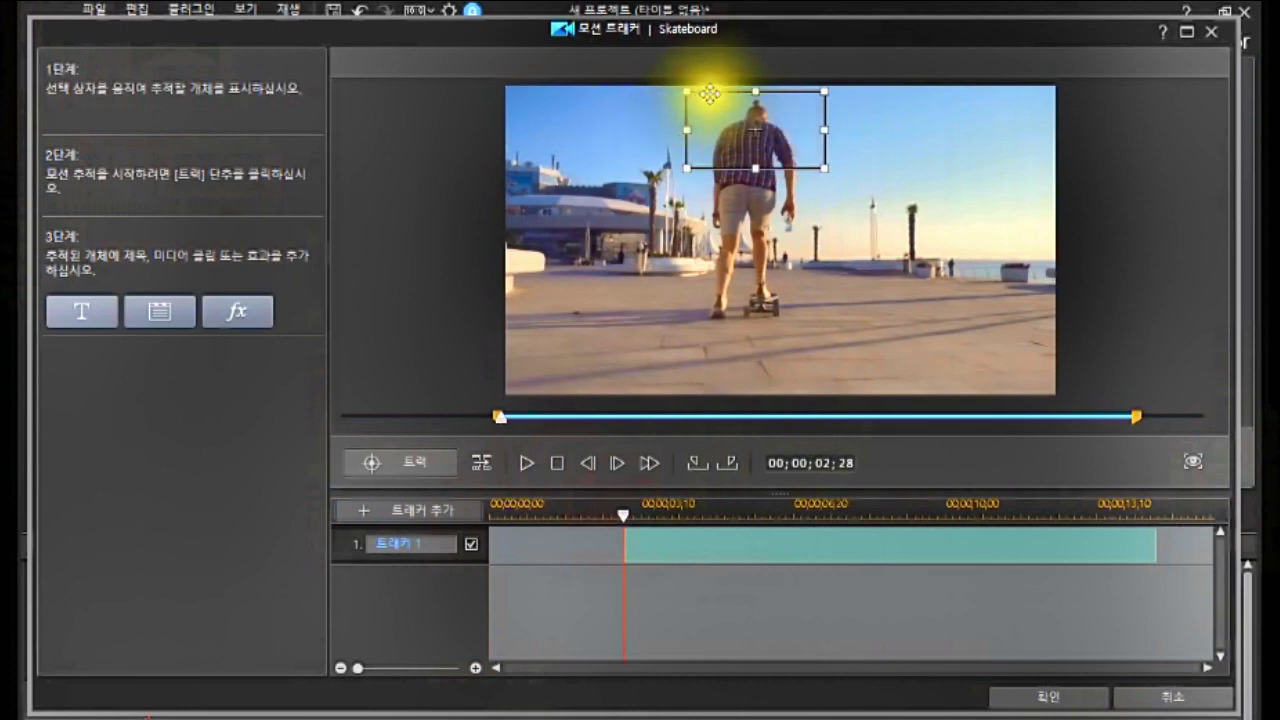
left_click(757, 133)
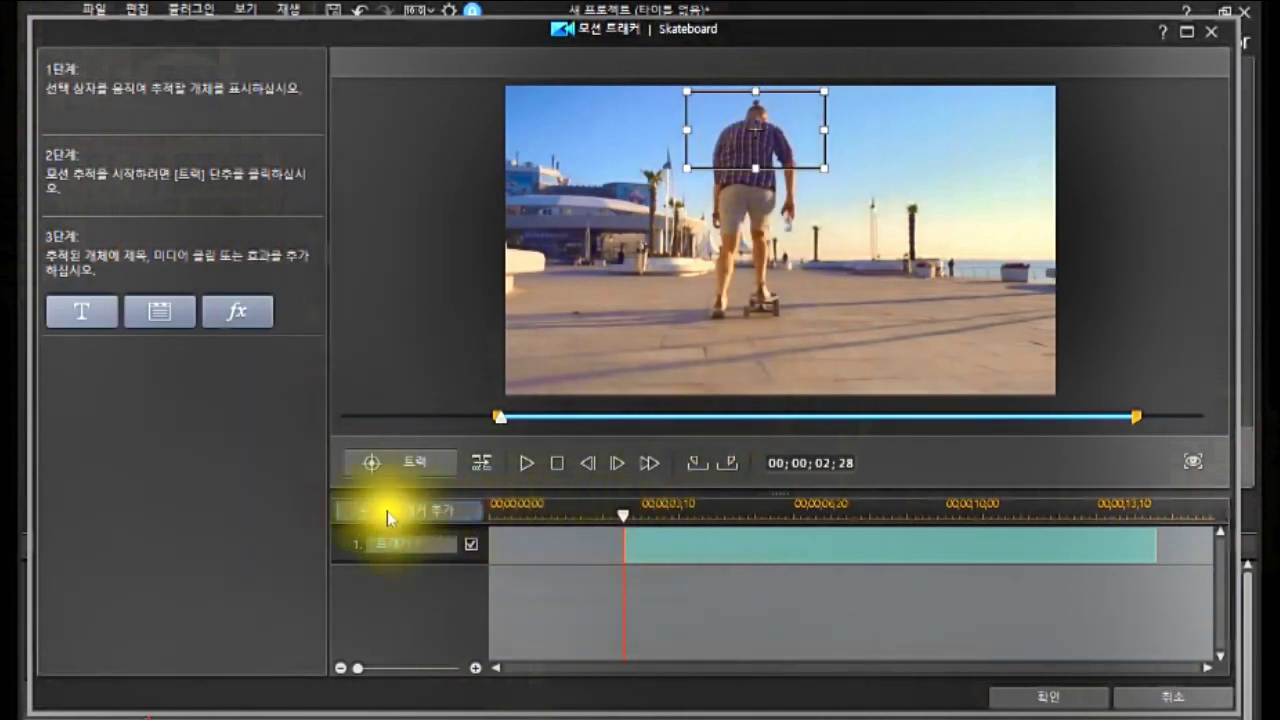
left_click(627, 528)
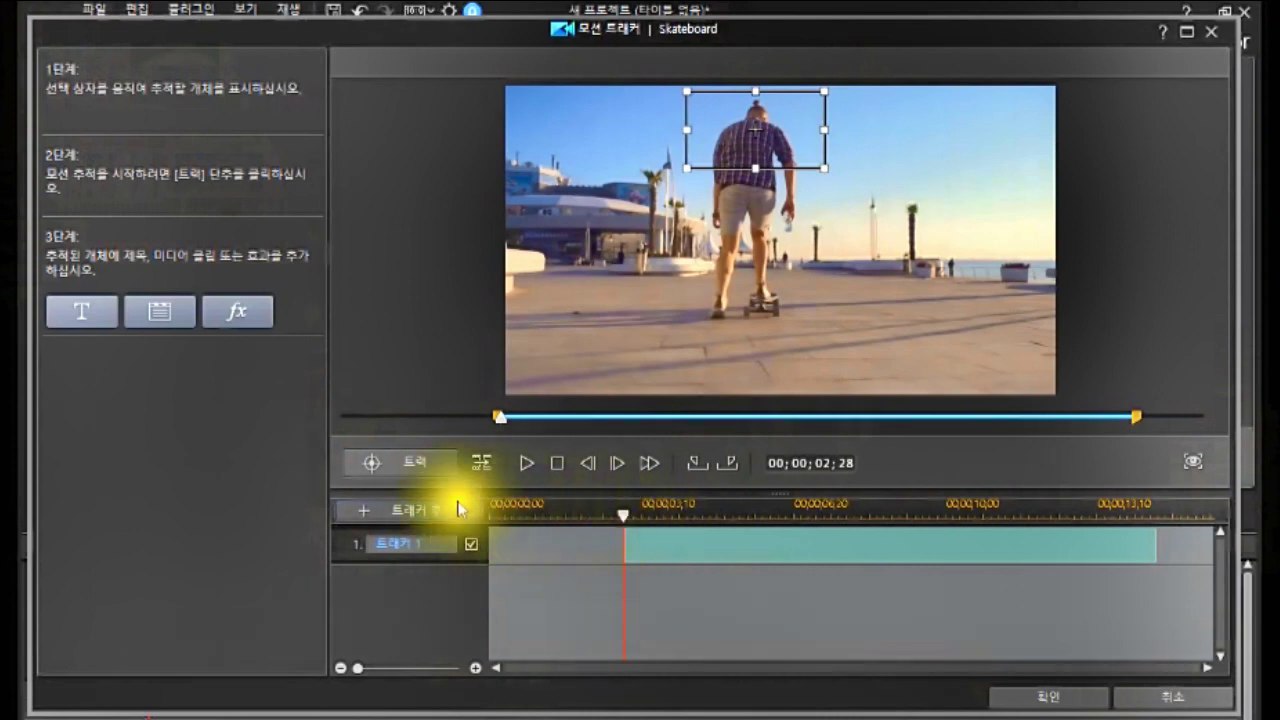
left_click(407, 463)
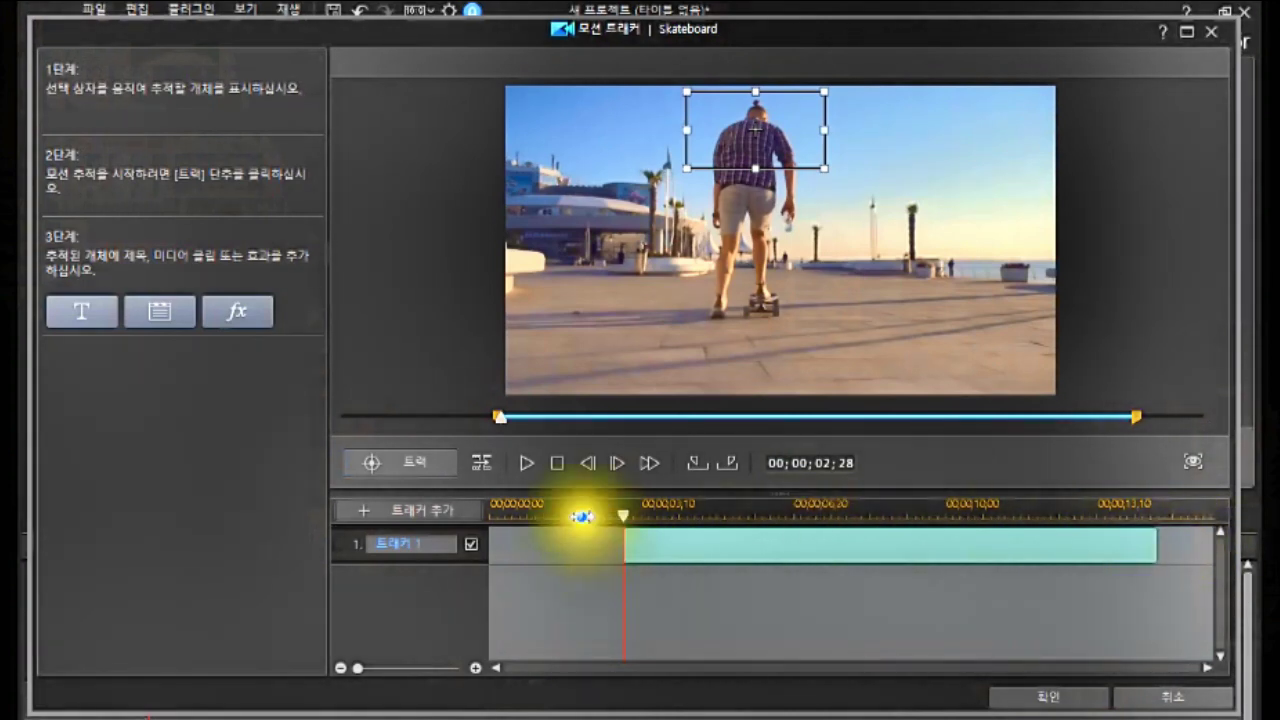
Play back the tracked clip from the beginning and inspect the tracker box at the start and end of the tracked range.
left_click(557, 463)
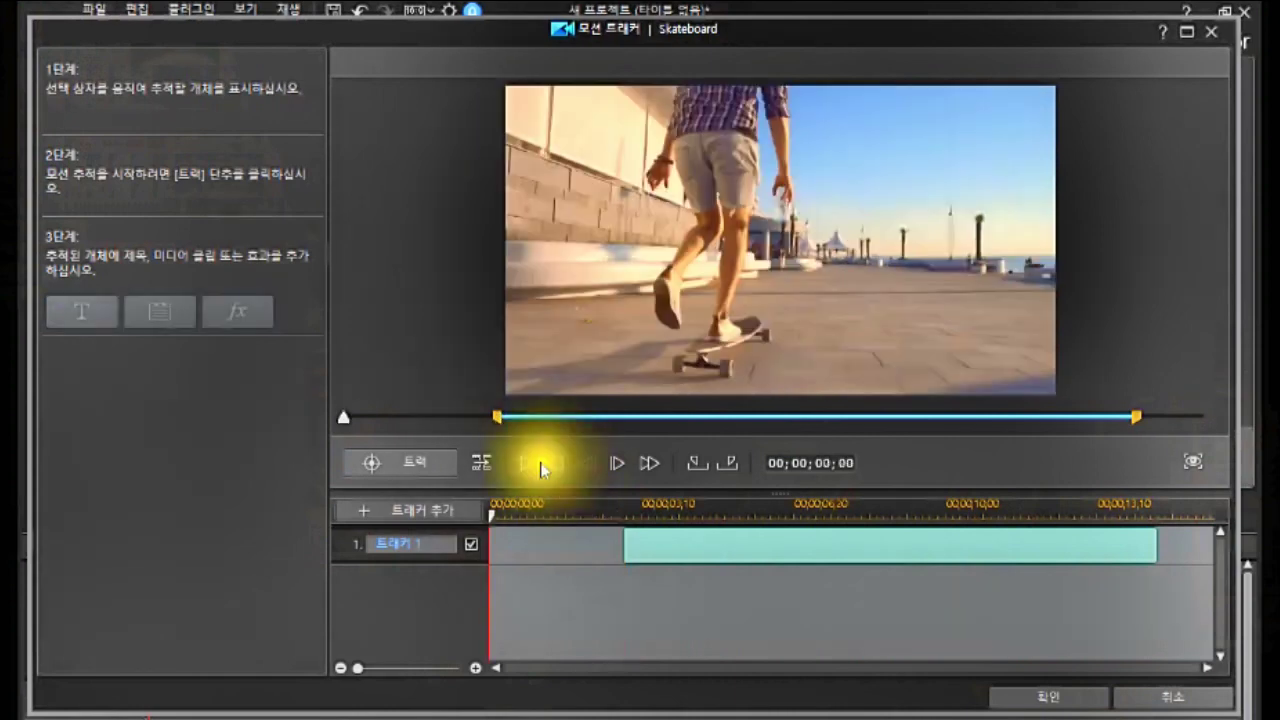
left_click(526, 463)
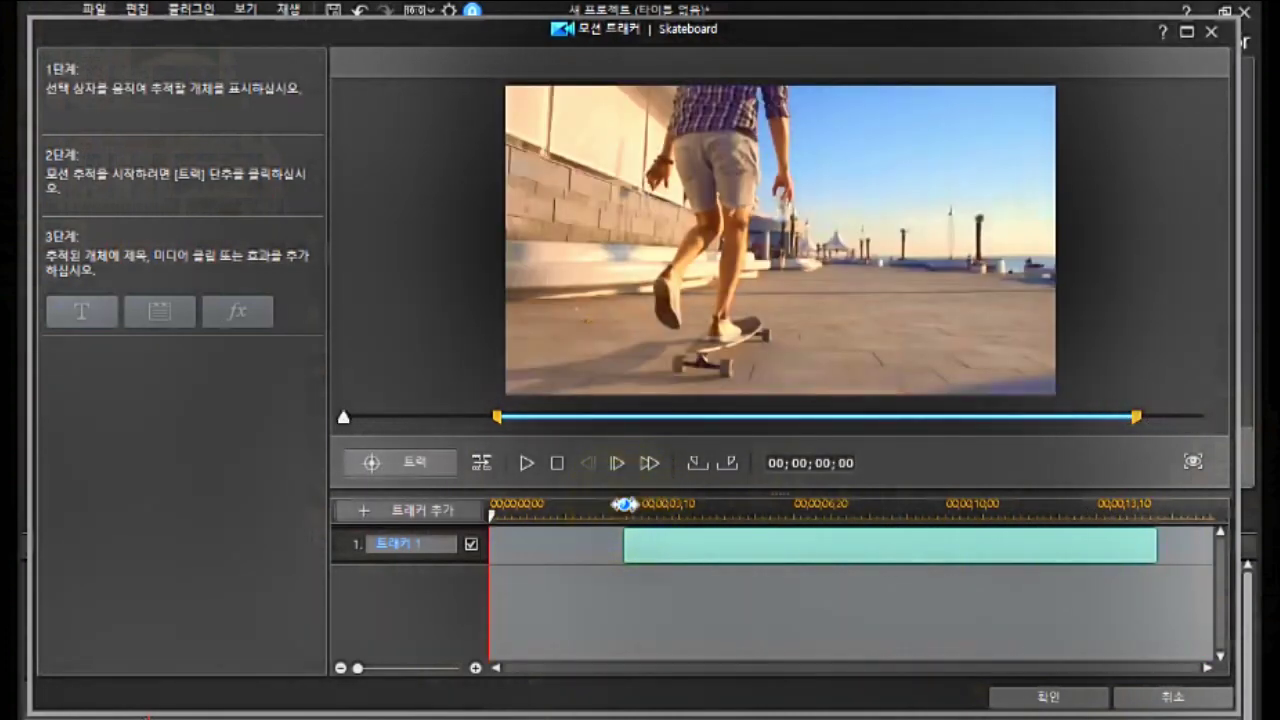
left_click(625, 505)
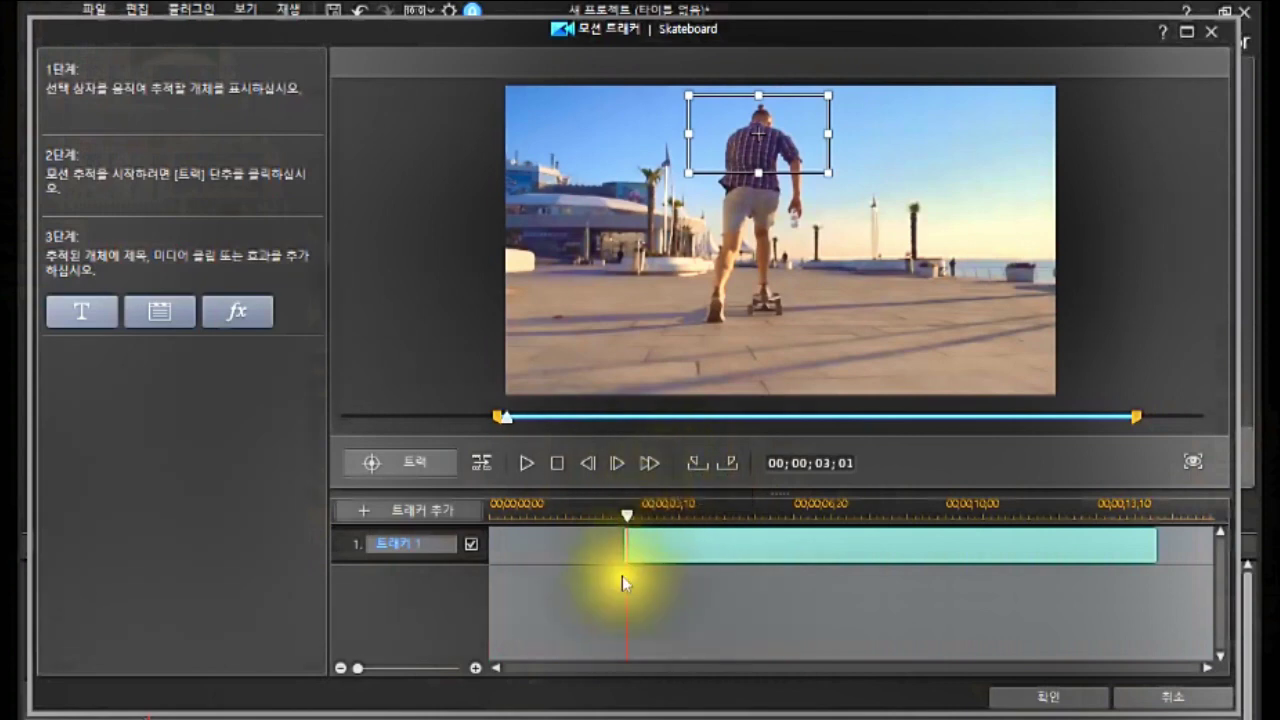
left_click(1156, 510)
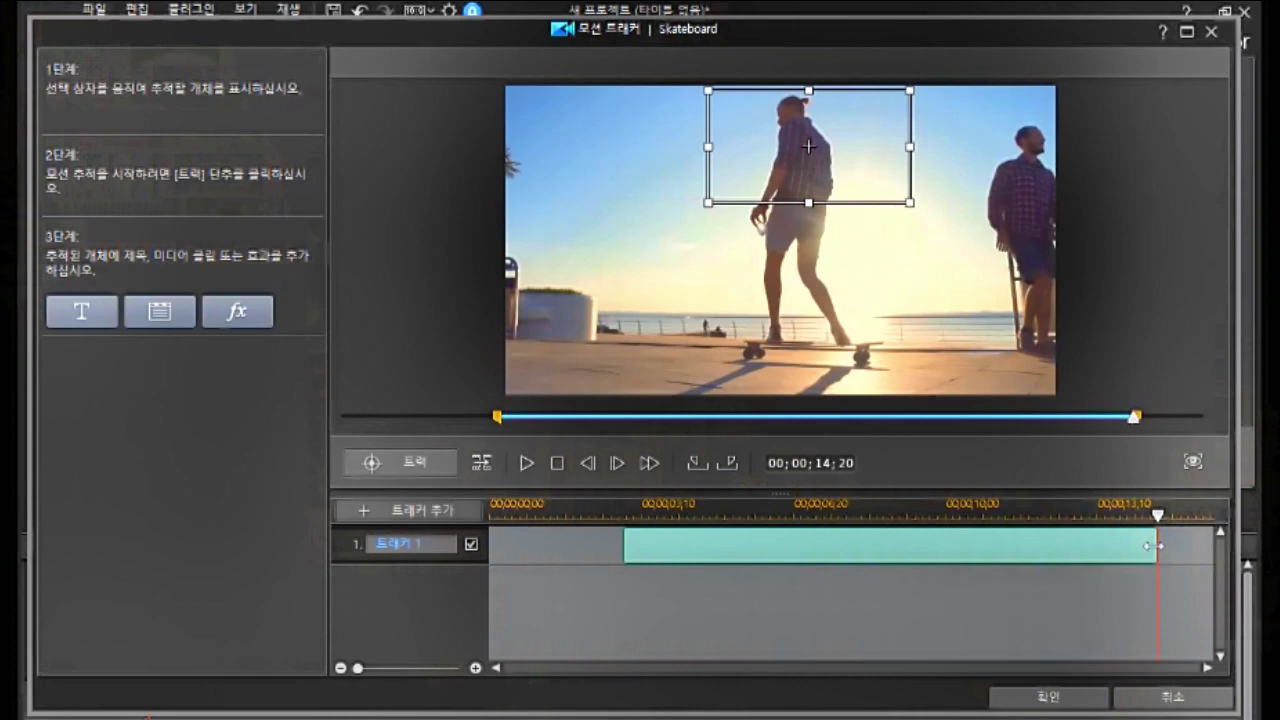
left_click(601, 610)
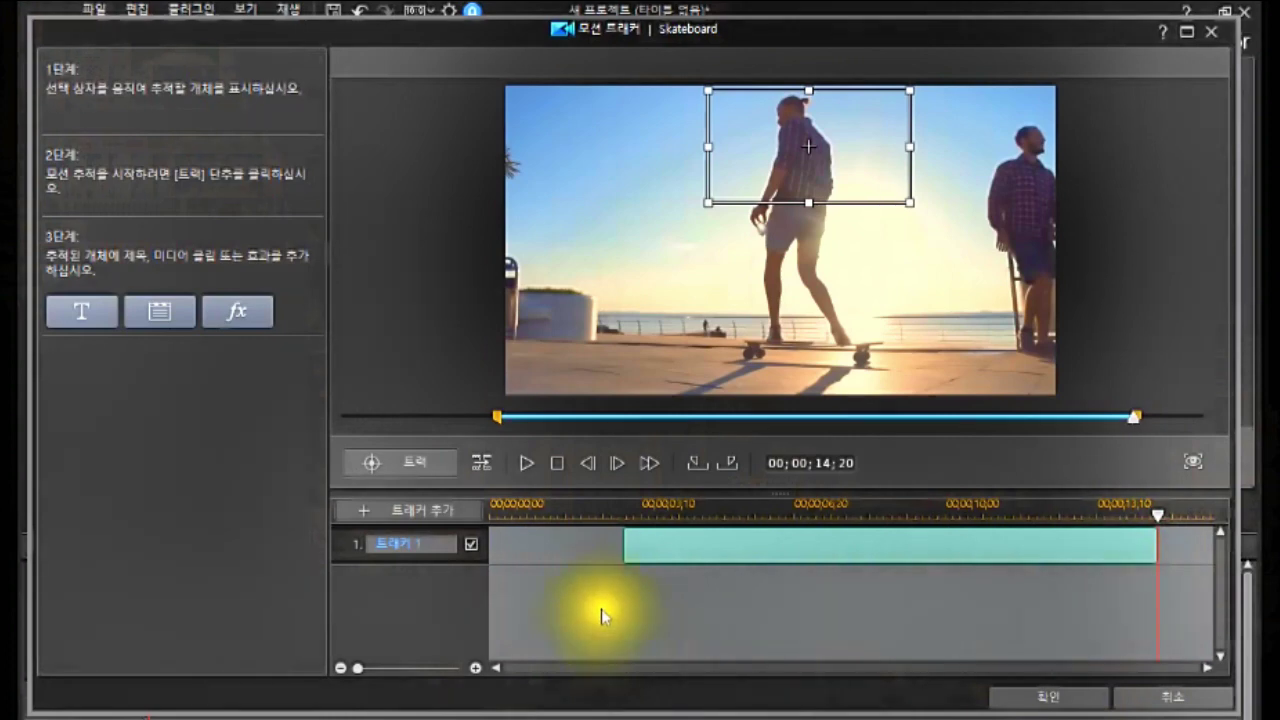
left_click(1155, 543)
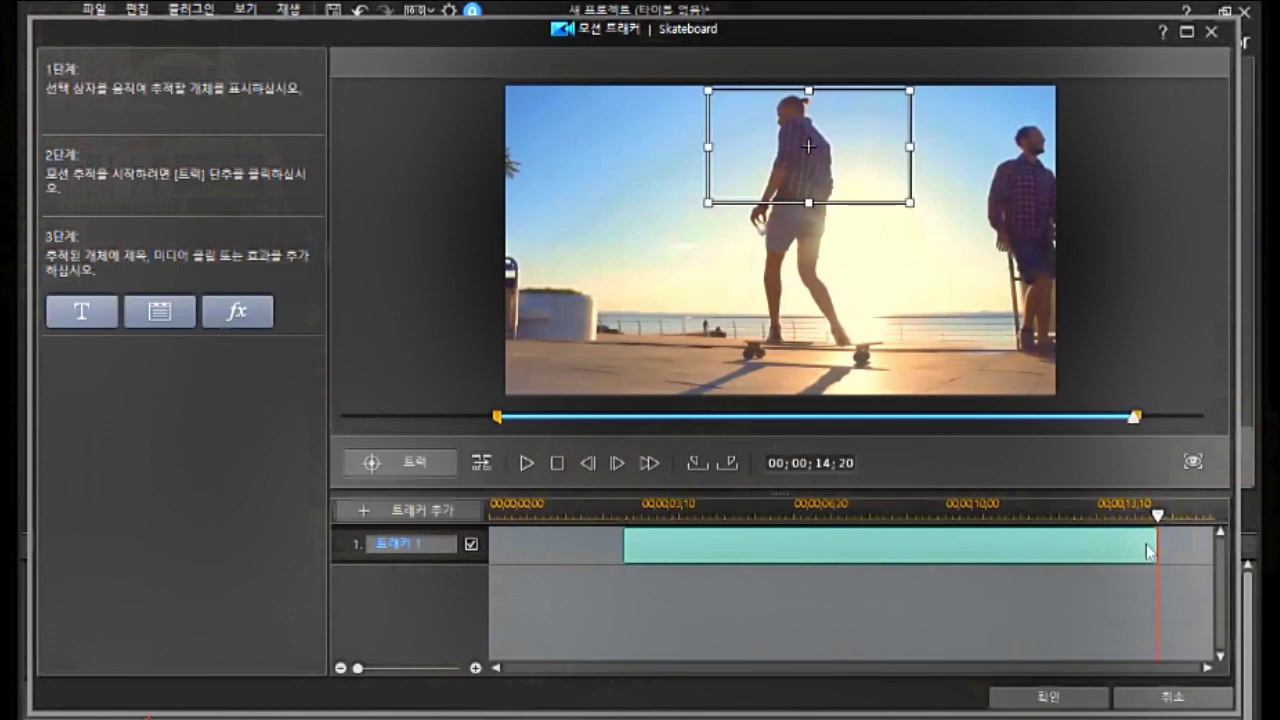
left_click(908, 563)
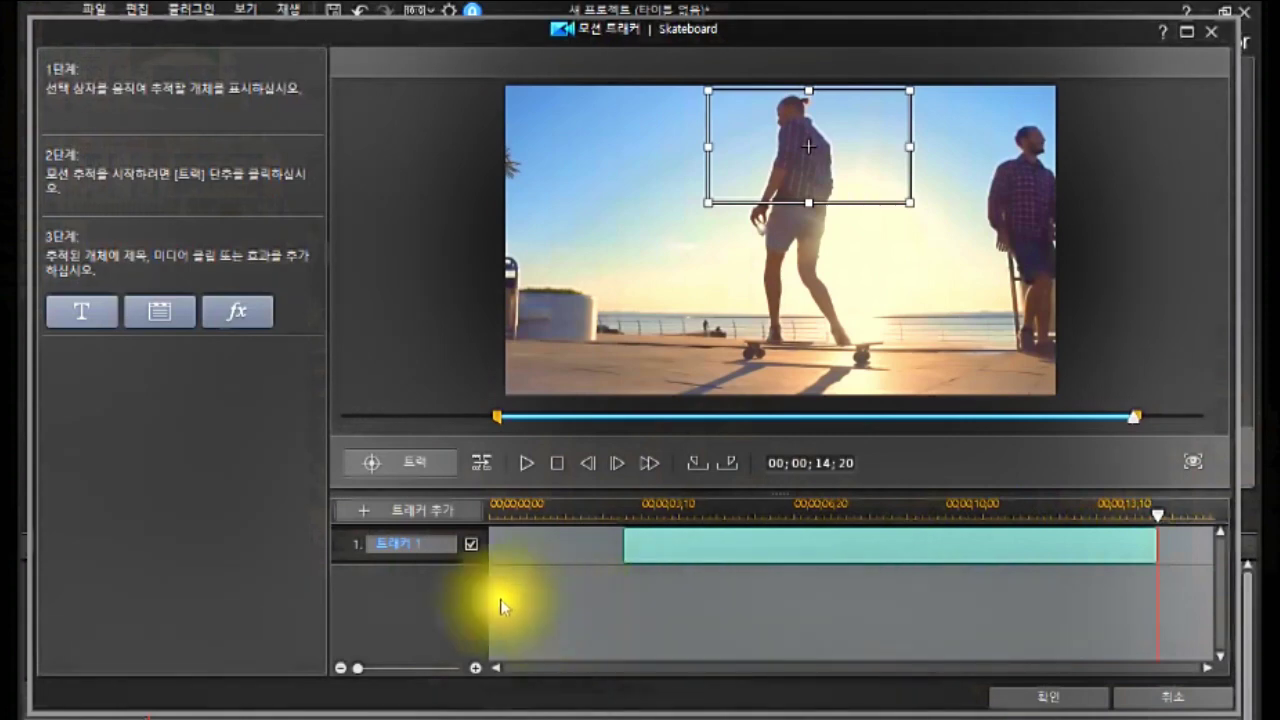
Add a second tracker and move its selection box down onto the skateboard at 00;00;14;20.
left_click(366, 506)
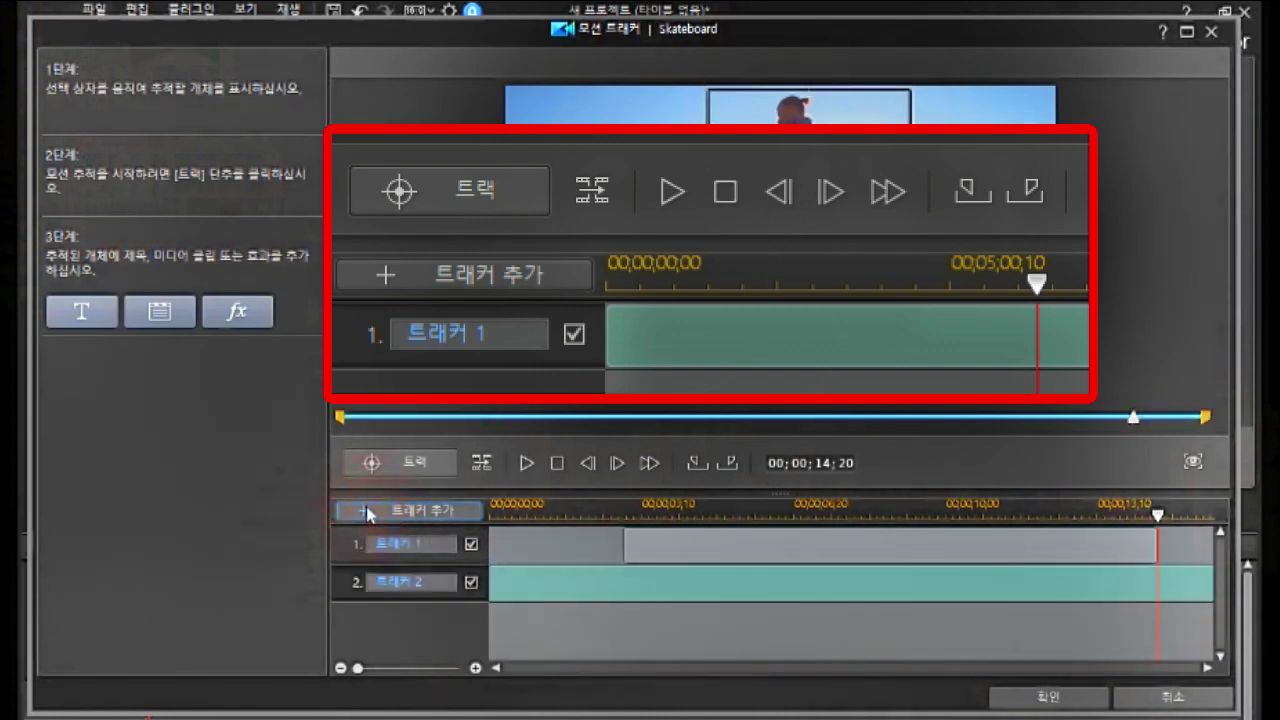
left_click(495, 588)
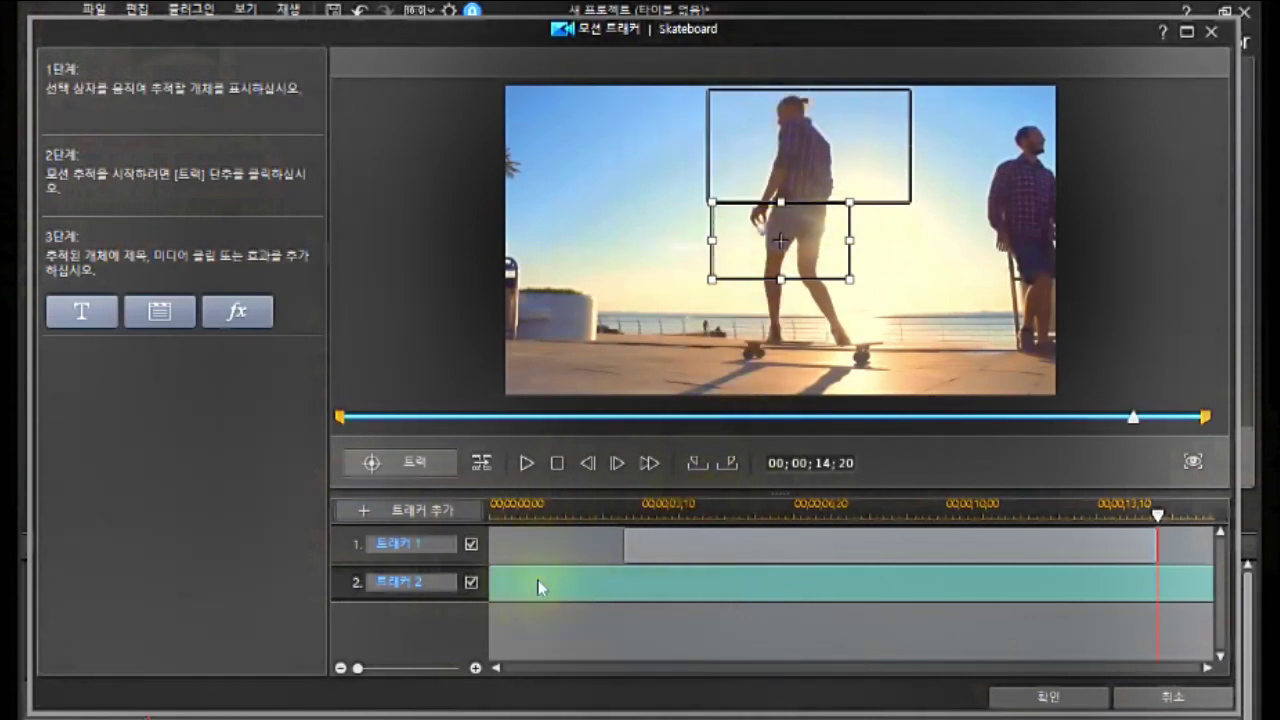
left_click_drag(784, 243, 848, 339)
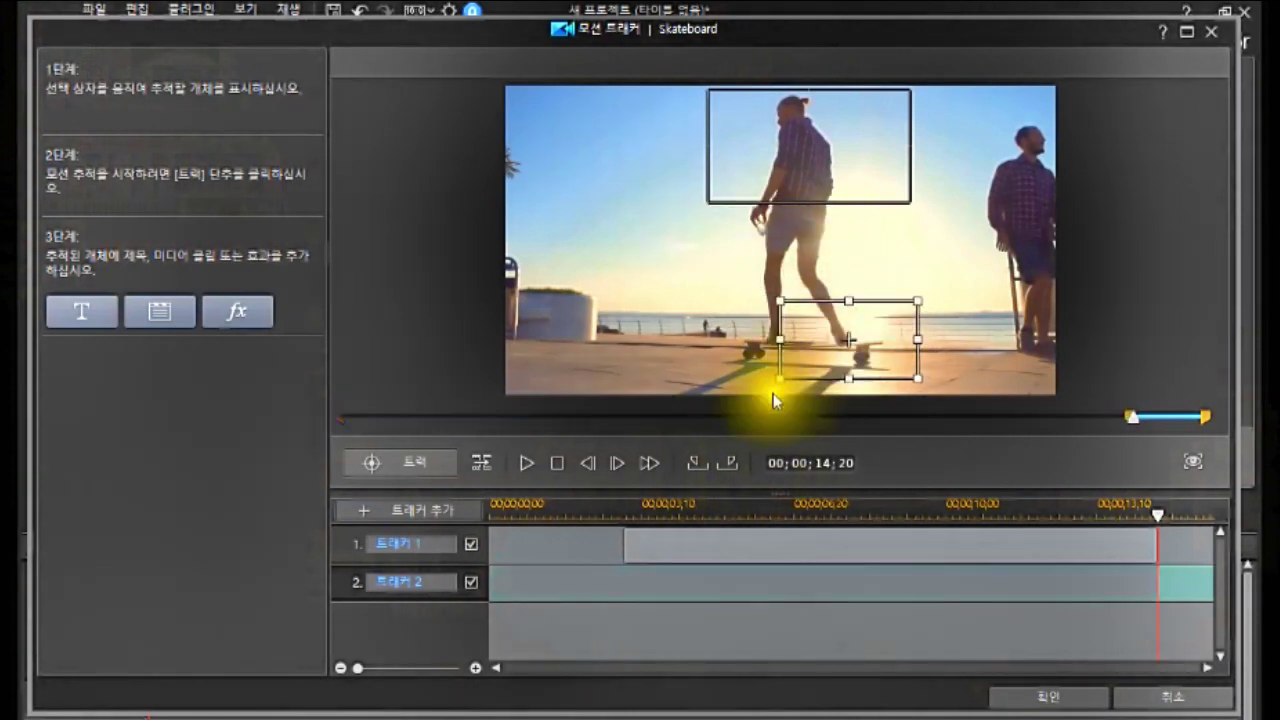
Return to 00;00;00;00, place the second tracker's selection box over the skateboard, and track its motion.
left_click(558, 466)
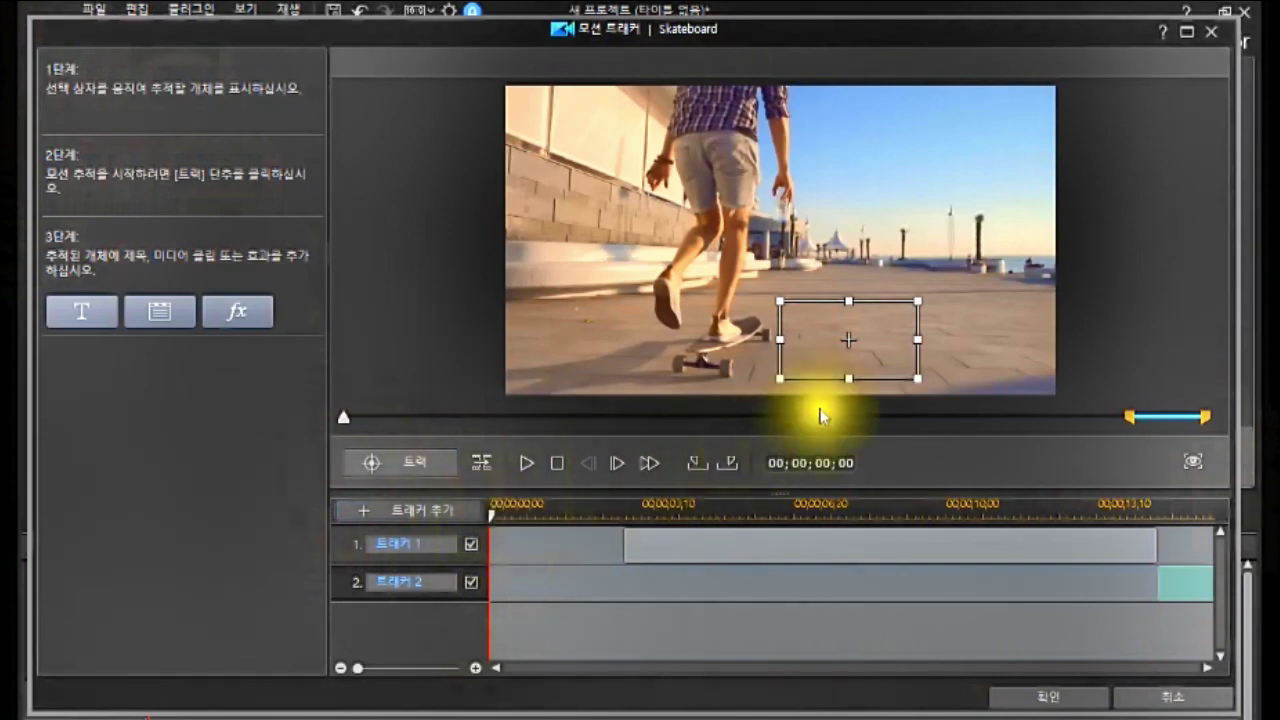
left_click_drag(849, 338, 726, 340)
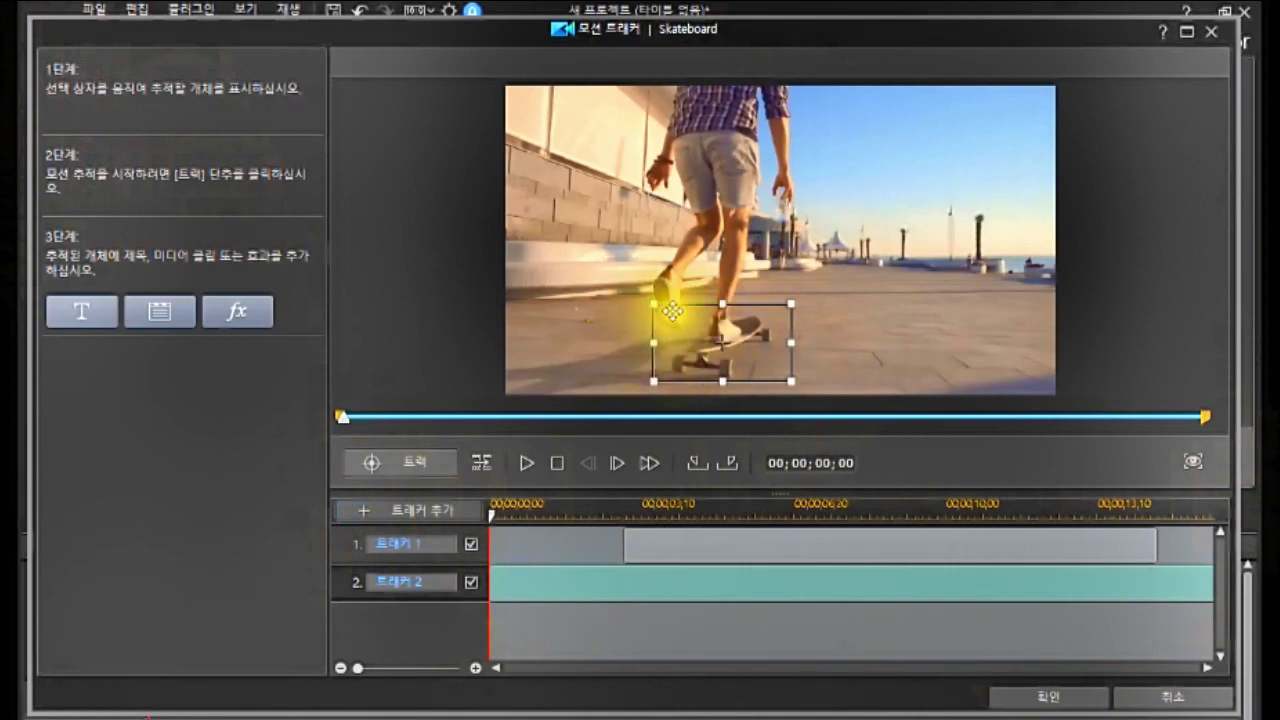
left_click(722, 343)
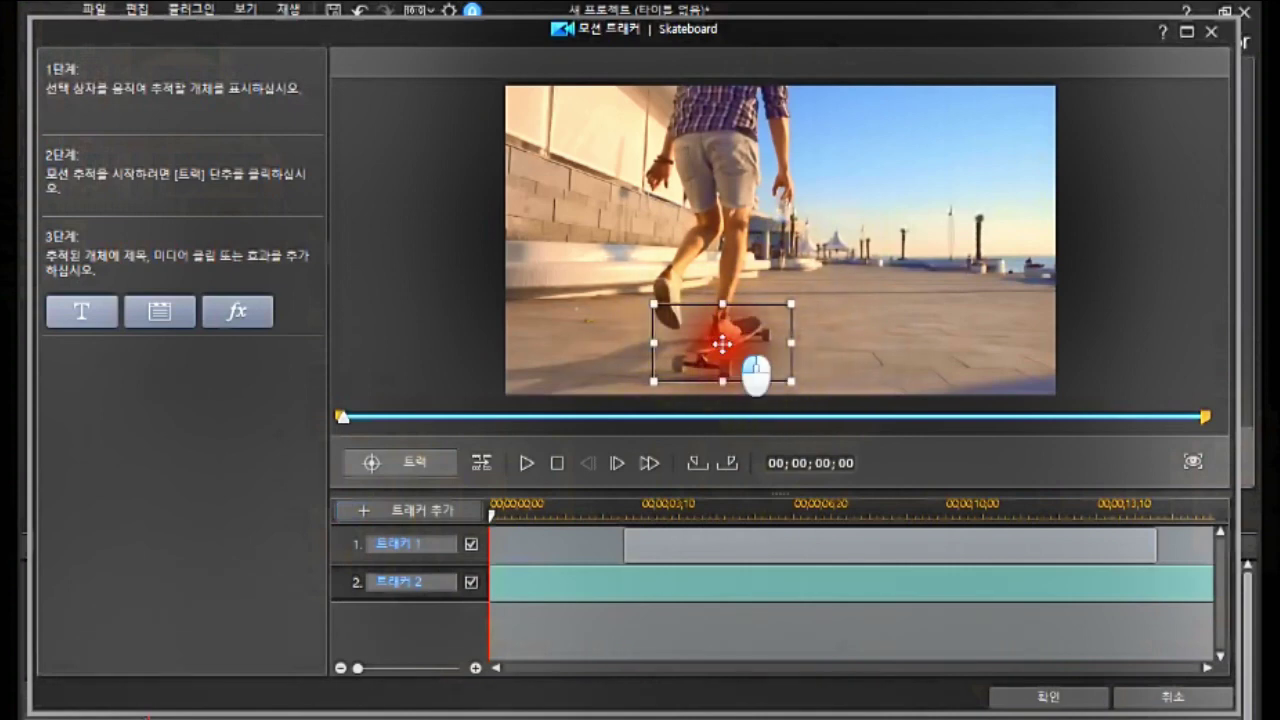
left_click_drag(722, 343, 719, 344)
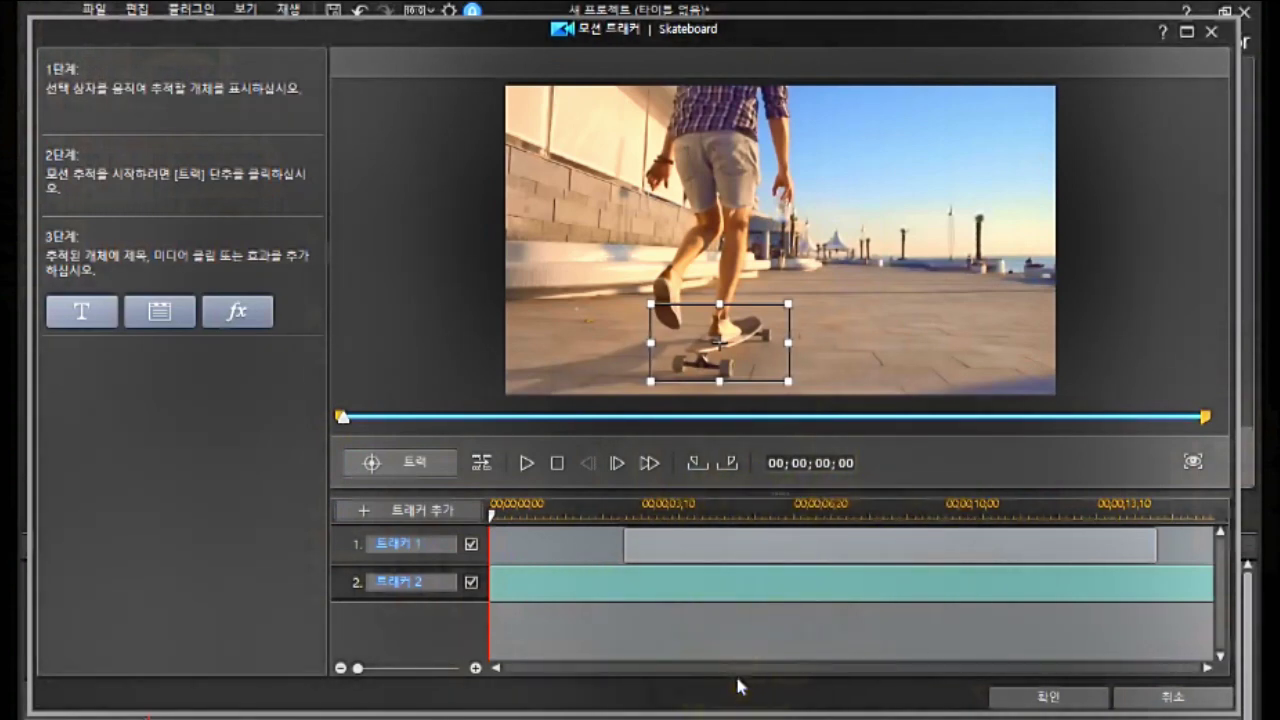
left_click(488, 581)
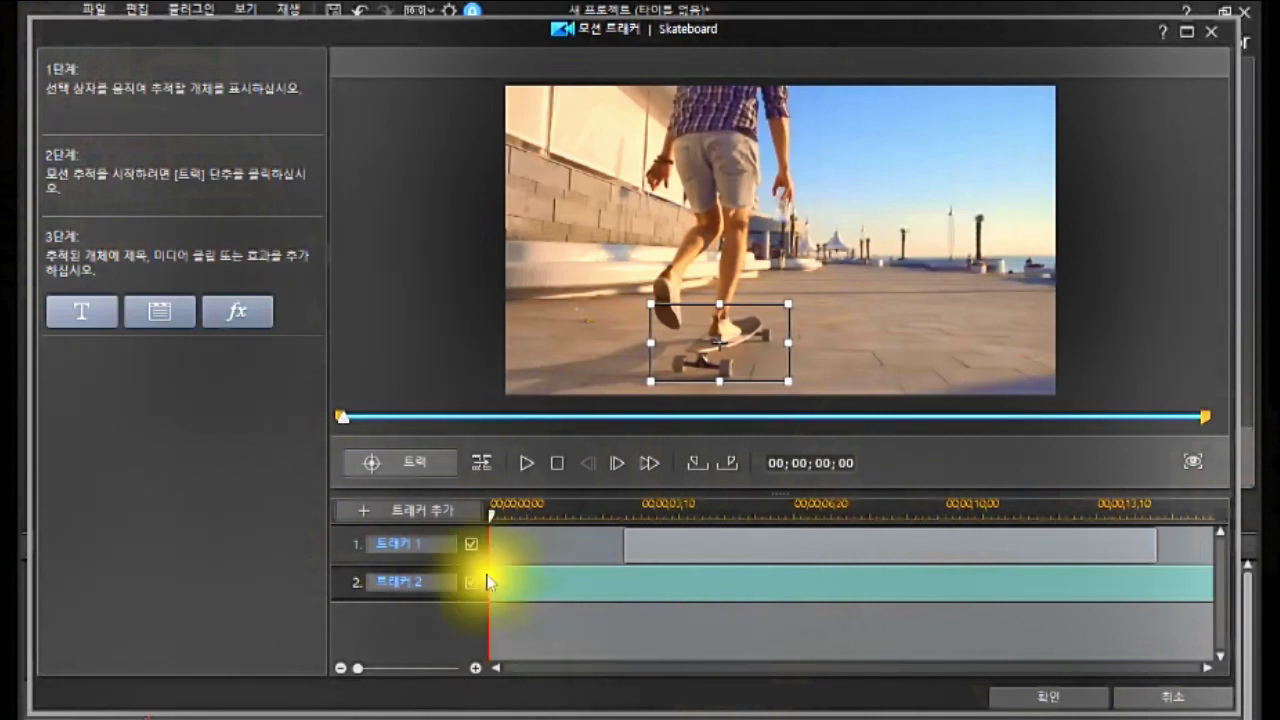
left_click(516, 584)
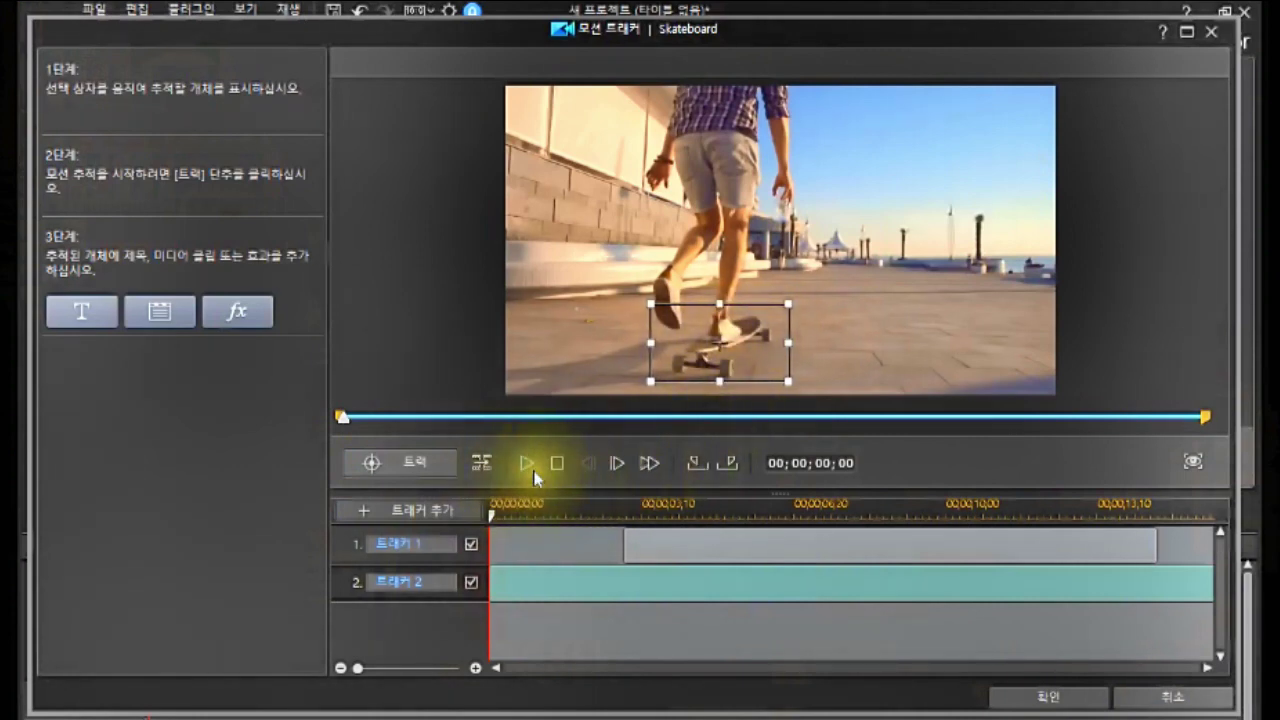
left_click(390, 463)
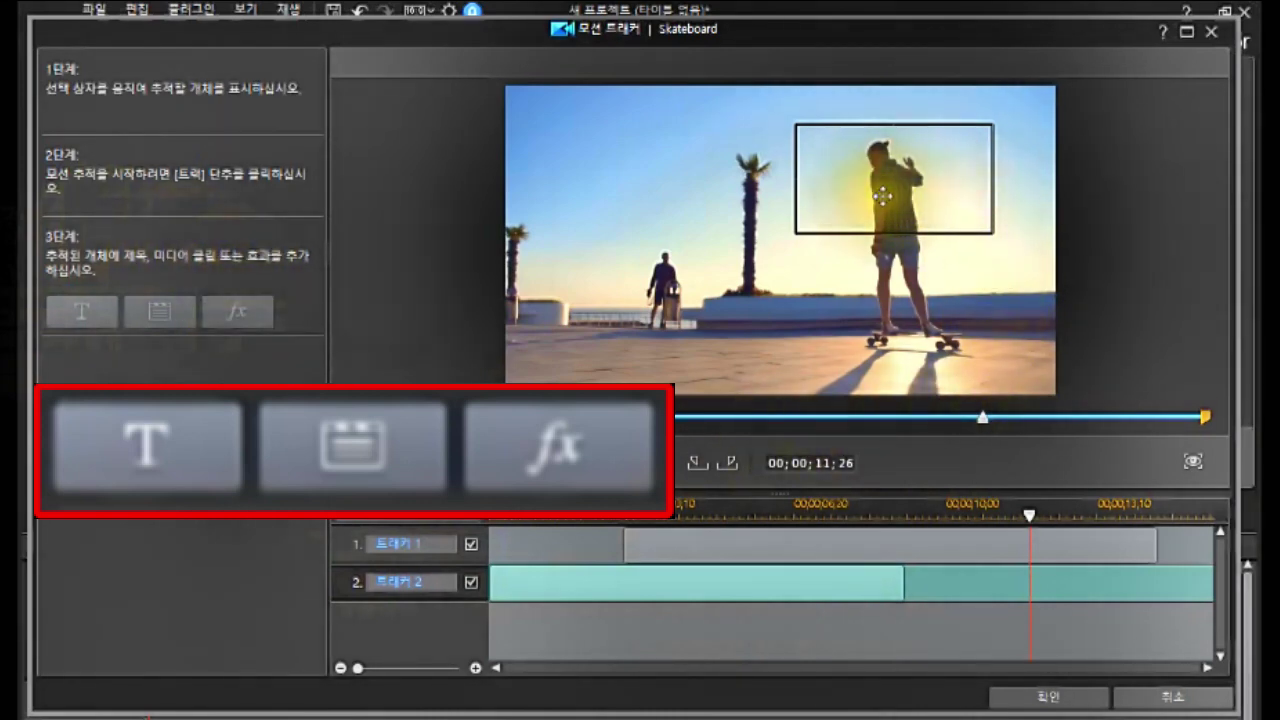
Select the first tracker around the skateboarder's upper body at 00;00;11;26 and start adding an image, PiP object or video clip to it.
left_click(882, 196)
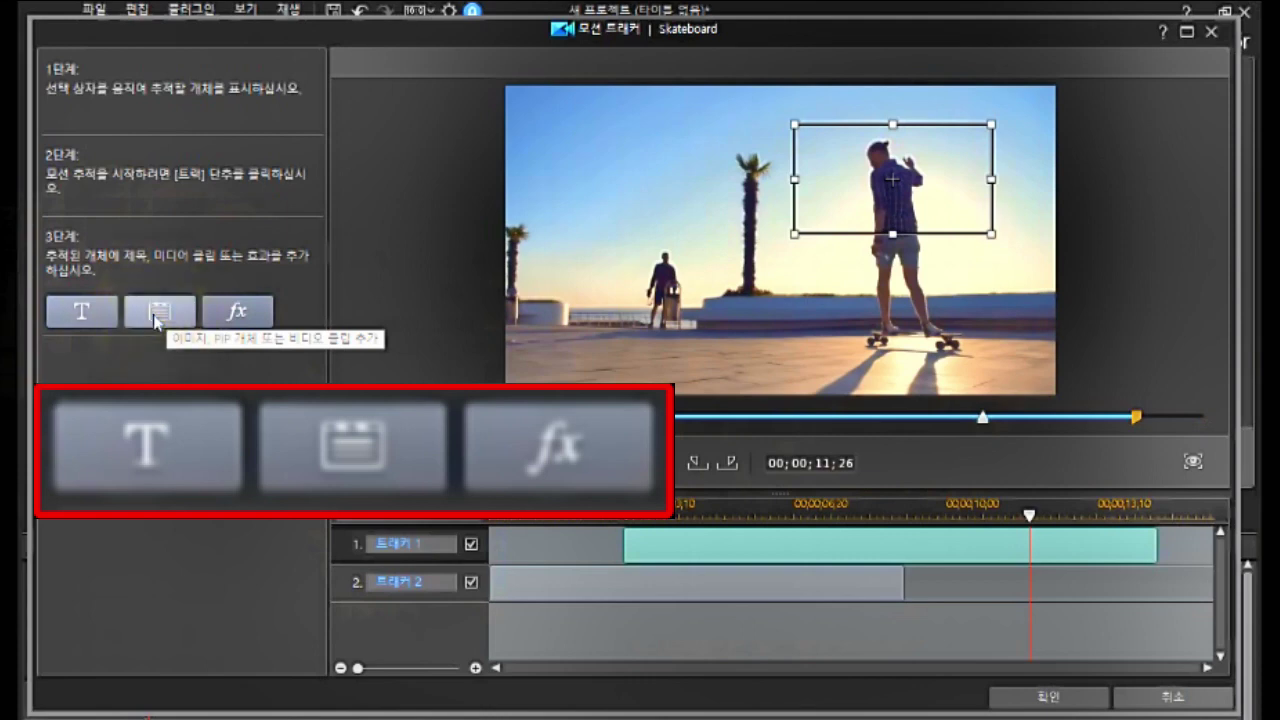
left_click(885, 201)
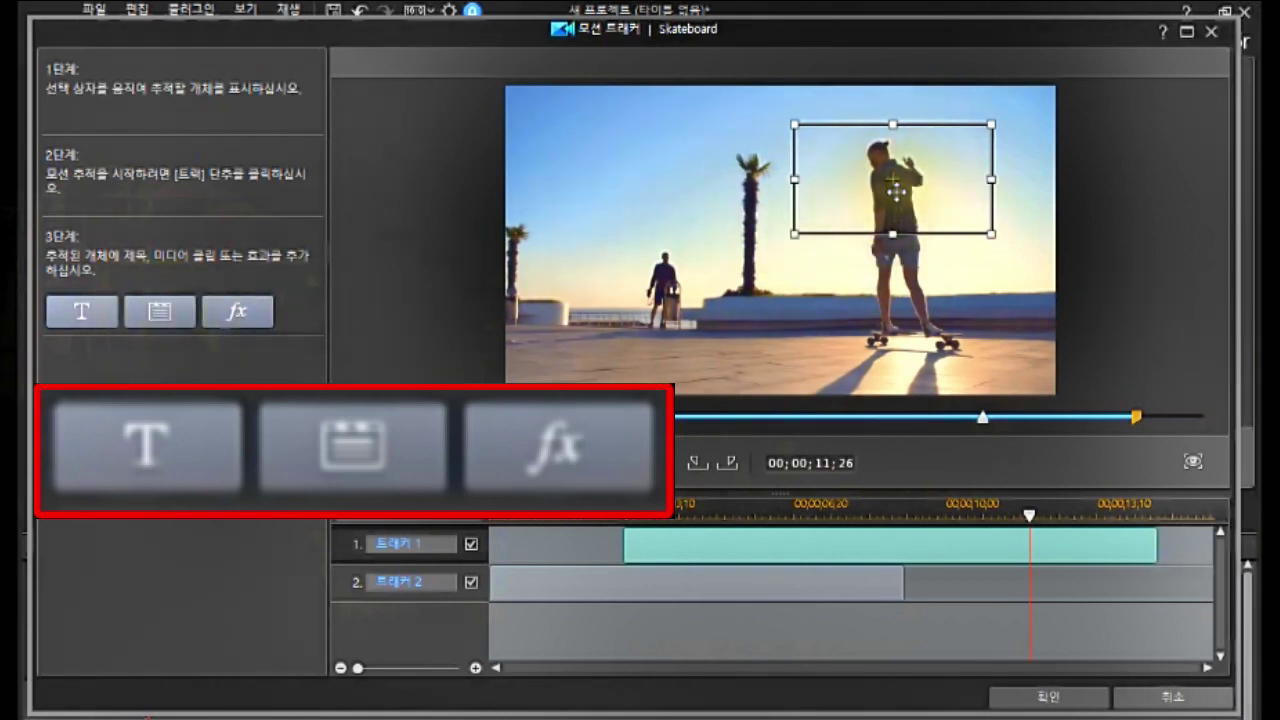
left_click(886, 199)
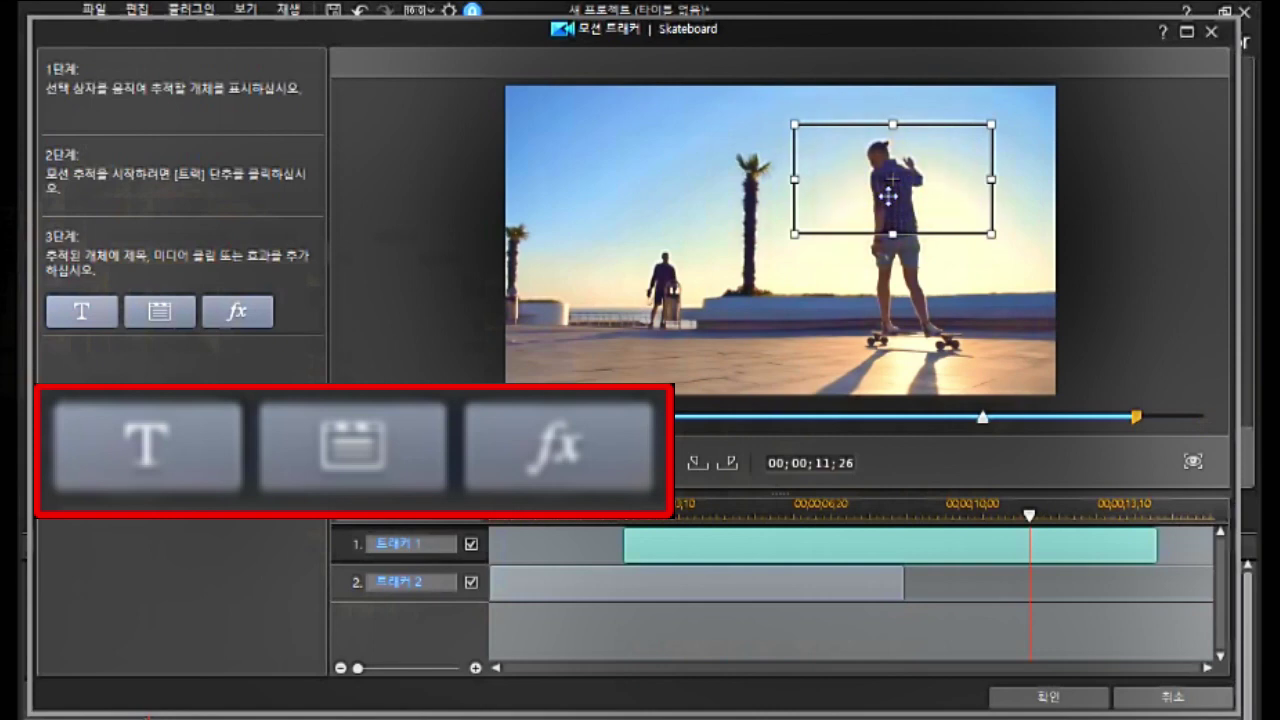
left_click(814, 177)
left_click(871, 157)
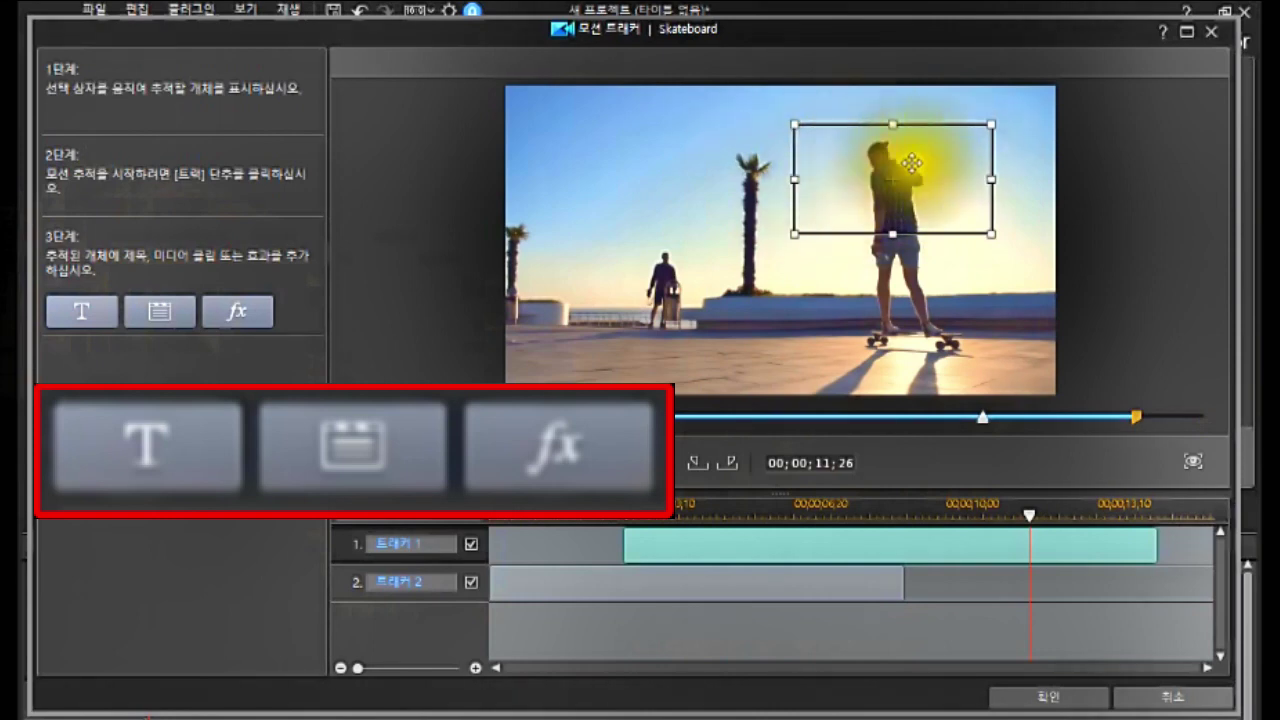
left_click(662, 272)
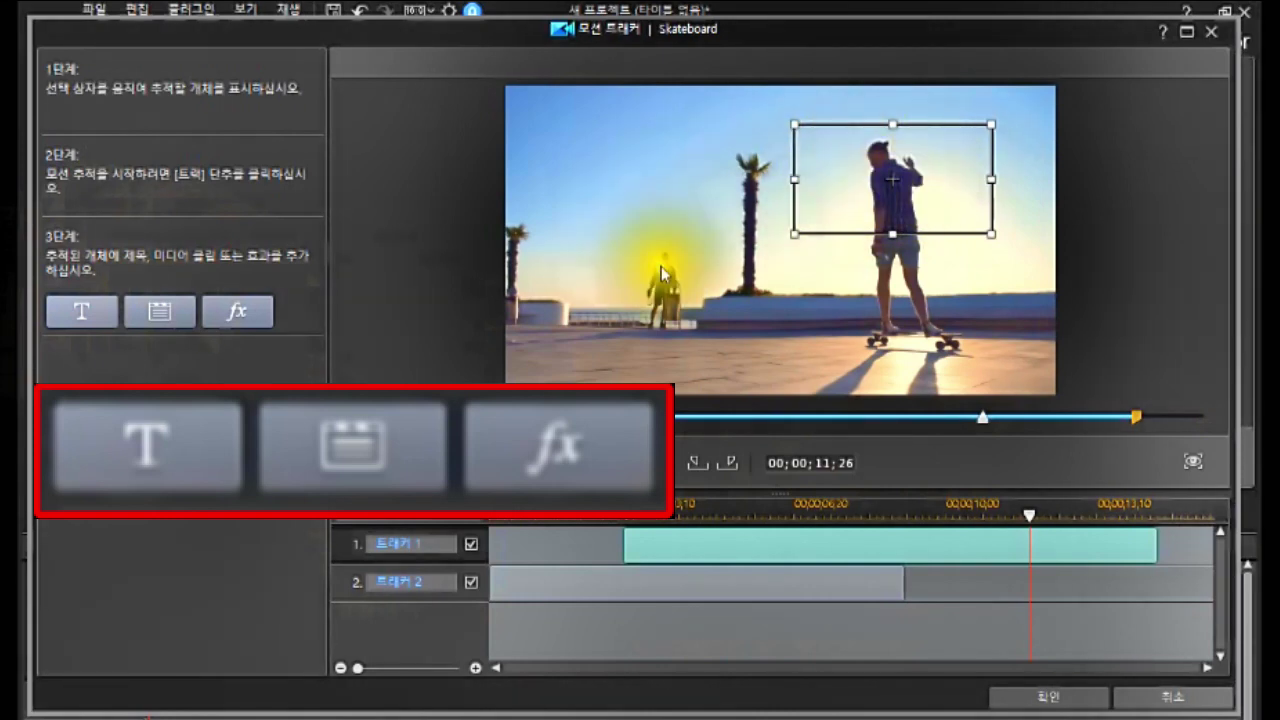
left_click(147, 316)
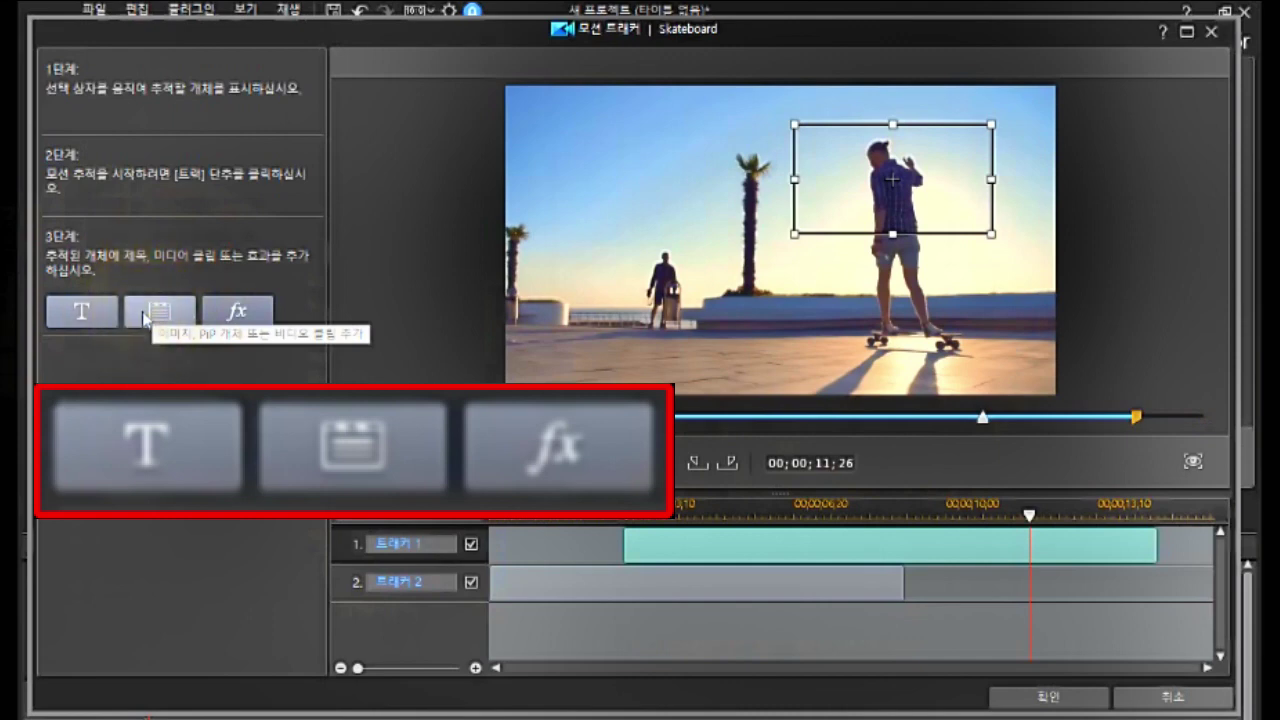
left_click(147, 316)
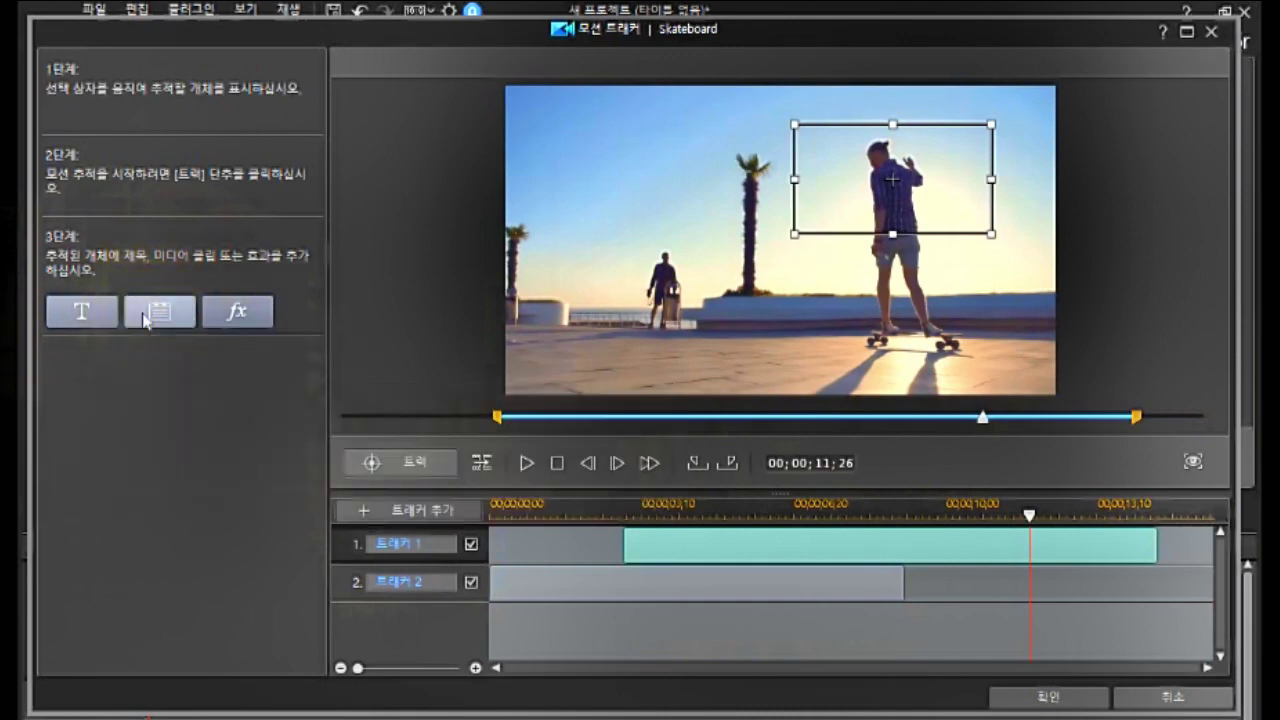